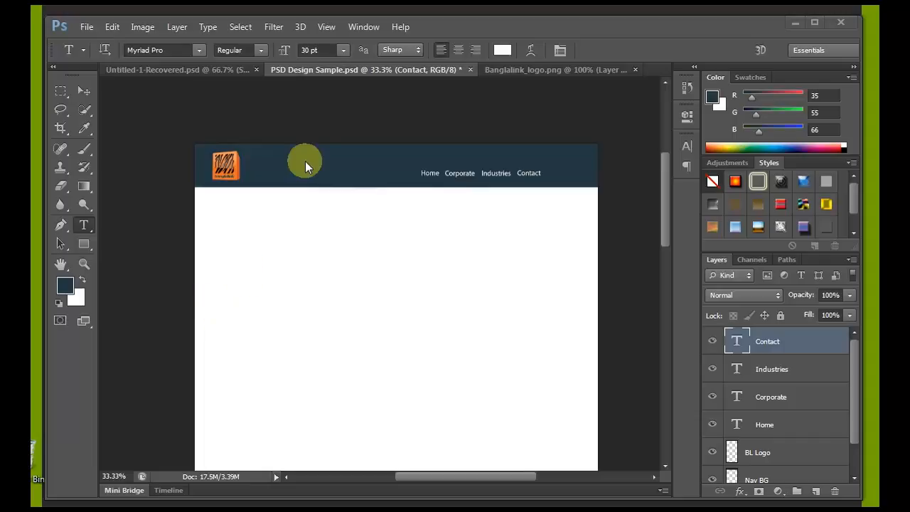
# - Open the image creativity.png from the Rohas Euco folder
pyautogui.click(87, 27)
pyautogui.click(103, 39)
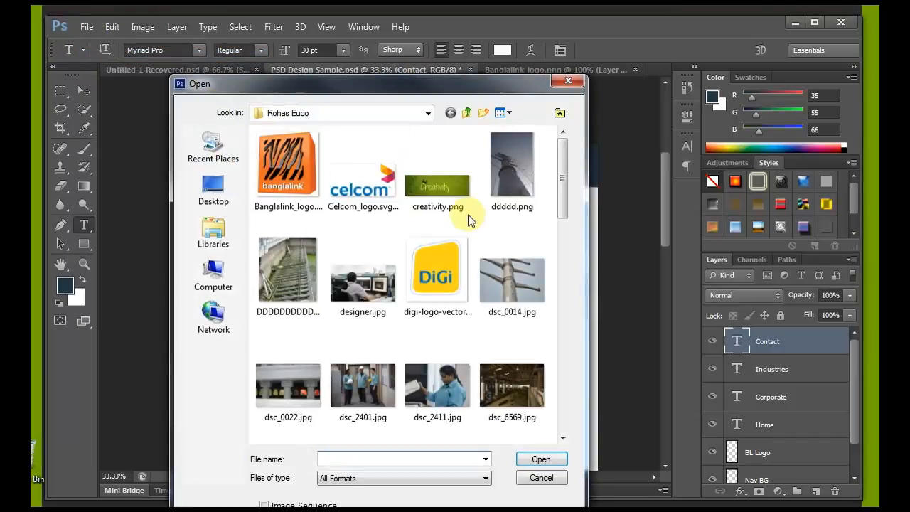
pyautogui.doubleClick(450, 191)
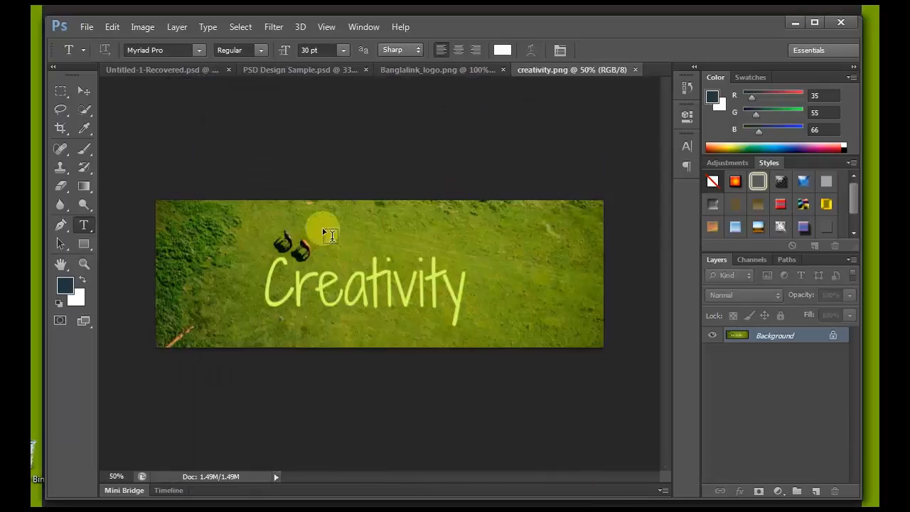
# - Select the entire creativity.png image and move a copy into PSD Design Sample.psd, in the white area below the header
pyautogui.click(65, 90)
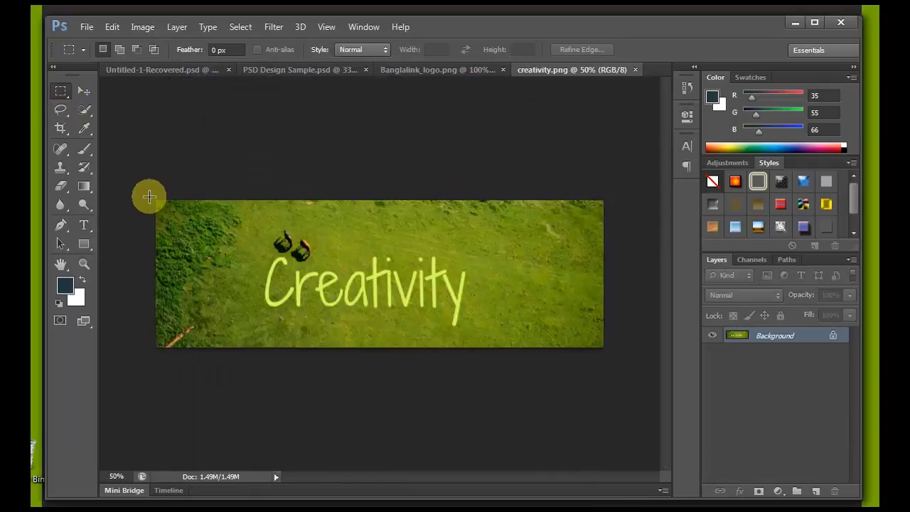
pyautogui.moveTo(146, 197); pyautogui.dragTo(640, 361)
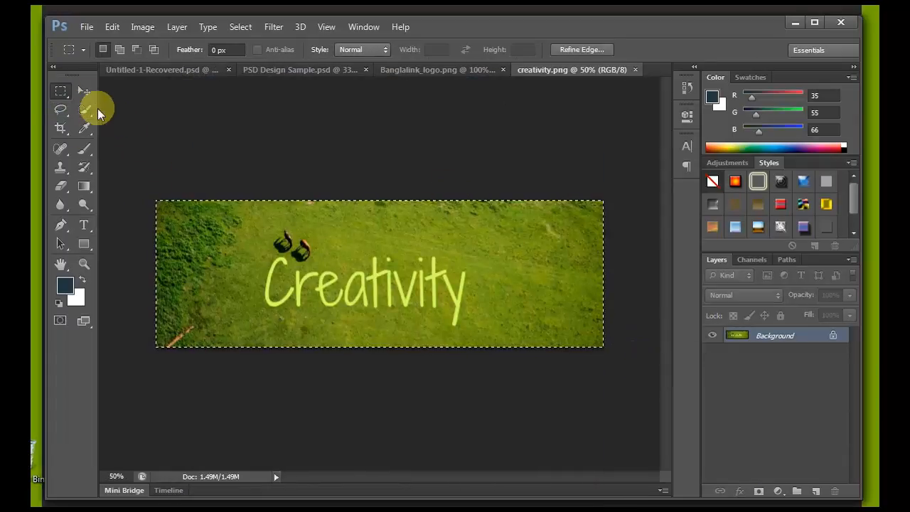
pyautogui.click(84, 91)
pyautogui.moveTo(368, 246); pyautogui.dragTo(311, 243)
pyautogui.moveTo(520, 357); pyautogui.dragTo(441, 318)
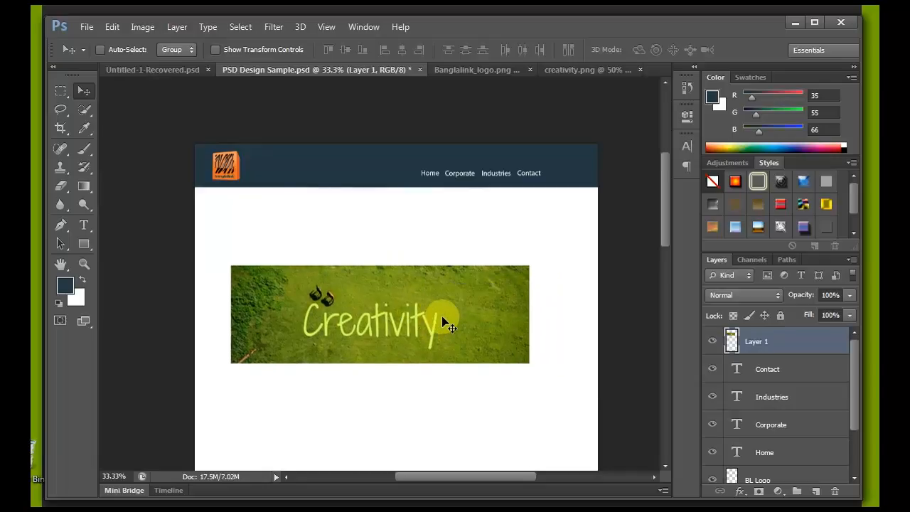
# - Enlarge the Creativity banner proportionally to about 143% so it spans the full page width, placing it near the header's lower edge
pyautogui.hotkey('ctrl', 't')
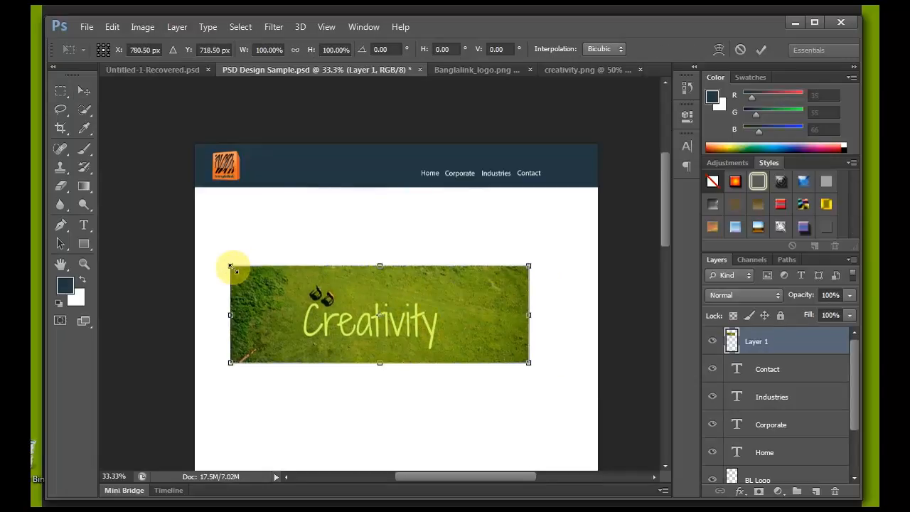
pyautogui.moveTo(231, 267); pyautogui.dragTo(147, 187)
pyautogui.moveTo(305, 281); pyautogui.dragTo(365, 248)
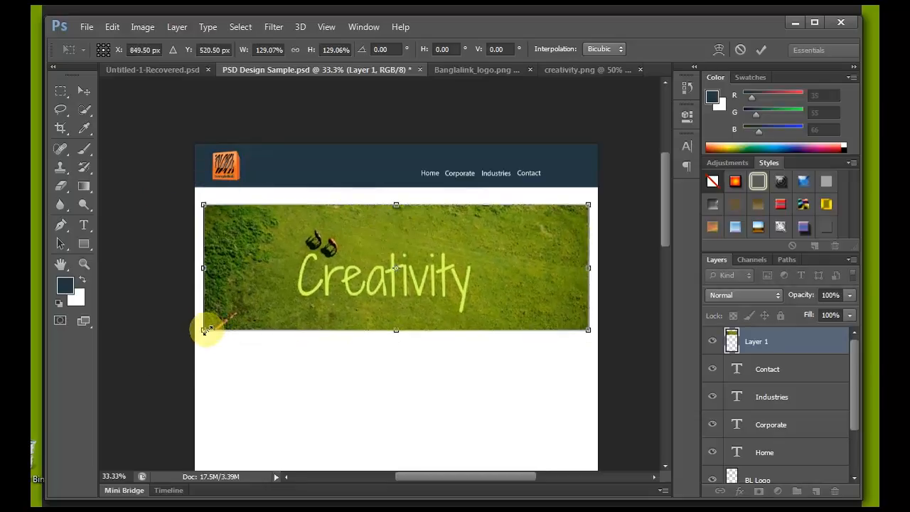
pyautogui.moveTo(204, 330); pyautogui.dragTo(163, 340)
pyautogui.moveTo(277, 264); pyautogui.dragTo(274, 250)
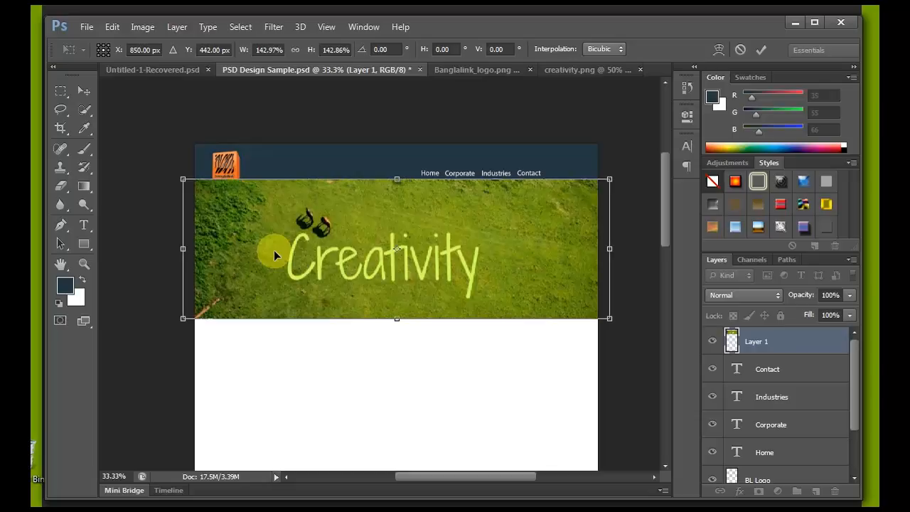
# - Nudge the banner vertically to Y 472 px so its top edge meets the navigation bar, and apply the transform
pyautogui.press('Down')
pyautogui.press('Down')
pyautogui.press('Down')
pyautogui.press('Down')
pyautogui.press('Down')
pyautogui.press('Down')
pyautogui.press('Down')
pyautogui.press('Down')
pyautogui.press('Down')
pyautogui.press('Down')
pyautogui.press('Down')
pyautogui.press('Down')
pyautogui.press('Down')
pyautogui.press('Down')
pyautogui.press('Down')
pyautogui.press('Down')
pyautogui.press('Down')
pyautogui.press('Down')
pyautogui.press('Down')
pyautogui.press('Down')
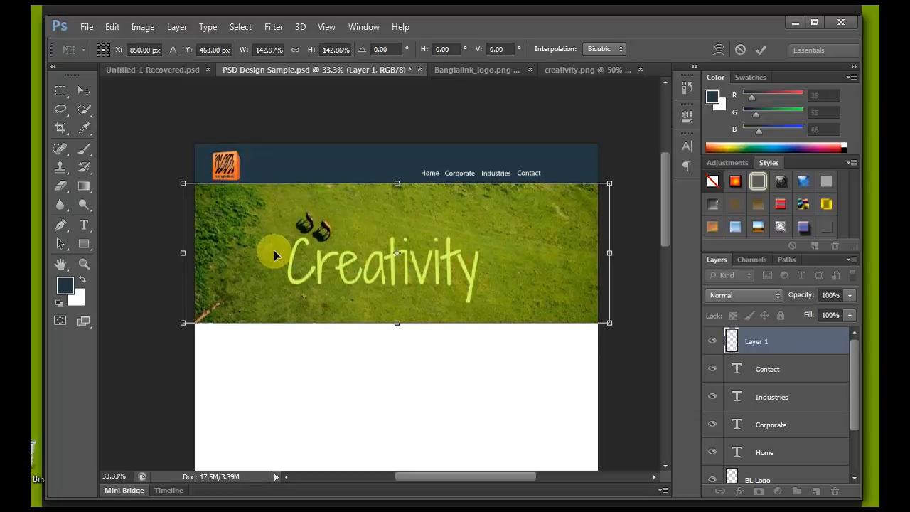
pyautogui.press('Down')
pyautogui.press('Down')
pyautogui.press('Down')
pyautogui.press('Down')
pyautogui.press('Down')
pyautogui.press('Down')
pyautogui.press('Down')
pyautogui.press('Down')
pyautogui.press('Down')
pyautogui.press('Down')
pyautogui.press('Down')
pyautogui.press('Down')
pyautogui.press('Down')
pyautogui.press('Down')
pyautogui.press('Down')
pyautogui.press('Down')
pyautogui.press('Down')
pyautogui.press('Down')
pyautogui.press('Down')
pyautogui.press('Down')
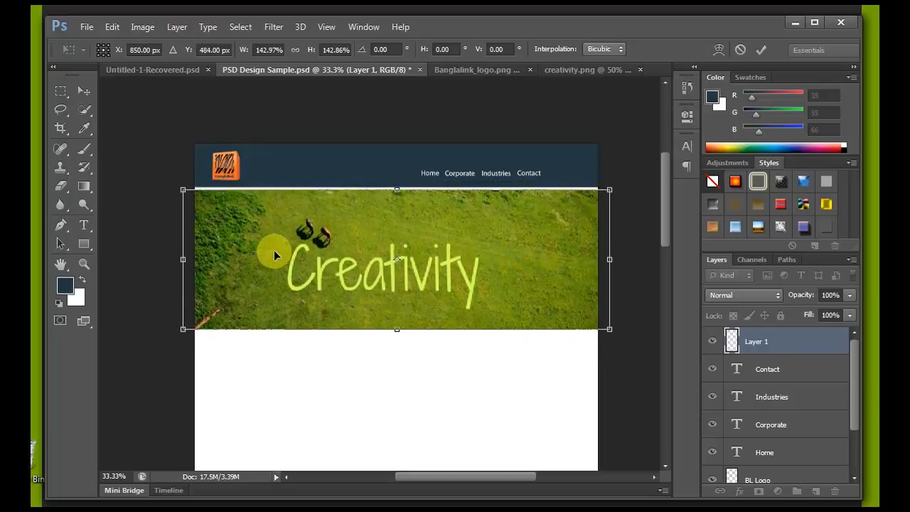
pyautogui.press('Up')
pyautogui.press('Up')
pyautogui.press('Up')
pyautogui.press('Up')
pyautogui.press('Up')
pyautogui.press('Up')
pyautogui.press('Up')
pyautogui.press('Up')
pyautogui.press('Up')
pyautogui.press('Up')
pyautogui.press('Up')
pyautogui.press('Up')
pyautogui.press('Return')
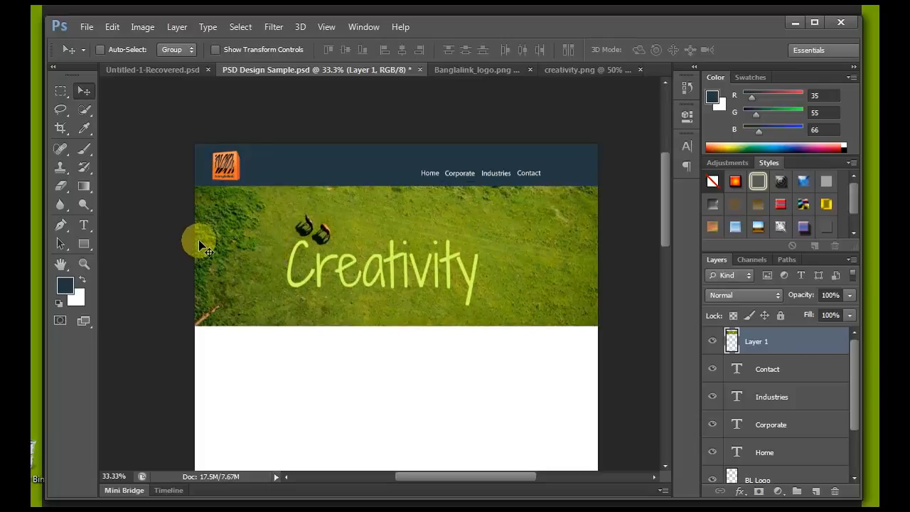
pyautogui.hotkey('ctrl', 't')
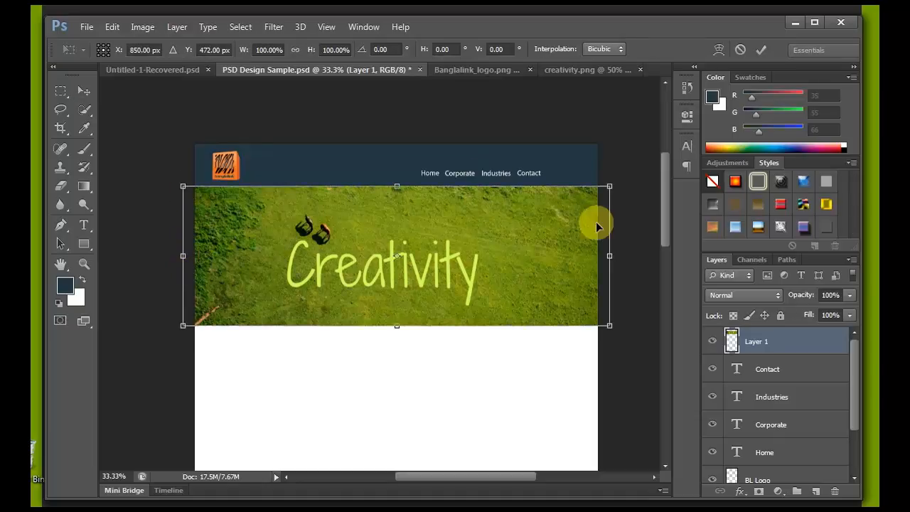
pyautogui.doubleClick(445, 235)
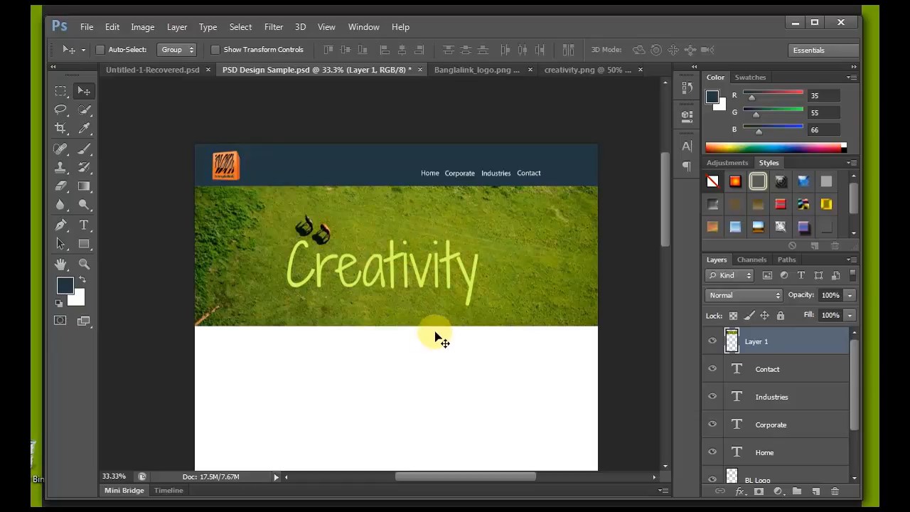
# - Start a text line in the white area below the banner with "EXP" and set its colour to black (000000)
pyautogui.scroll(-5, 416, 292)
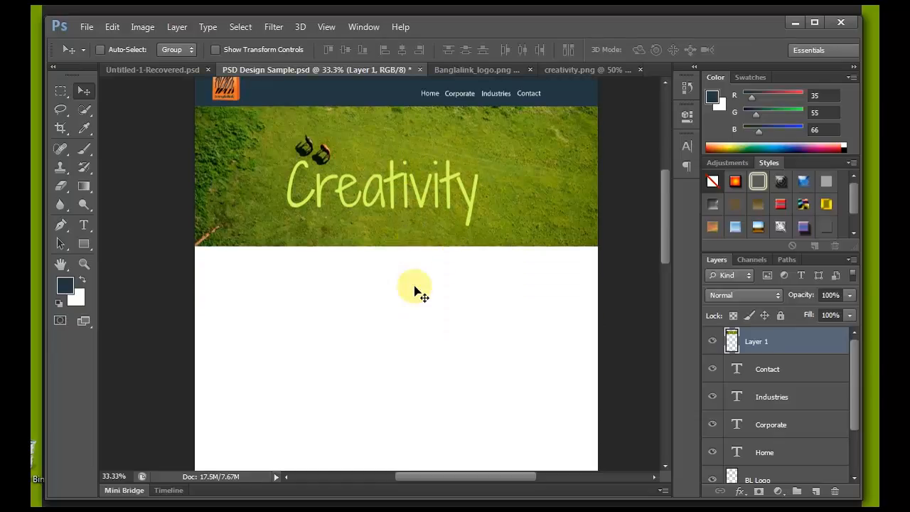
pyautogui.scroll(2, 416, 291)
pyautogui.scroll(-1, 414, 292)
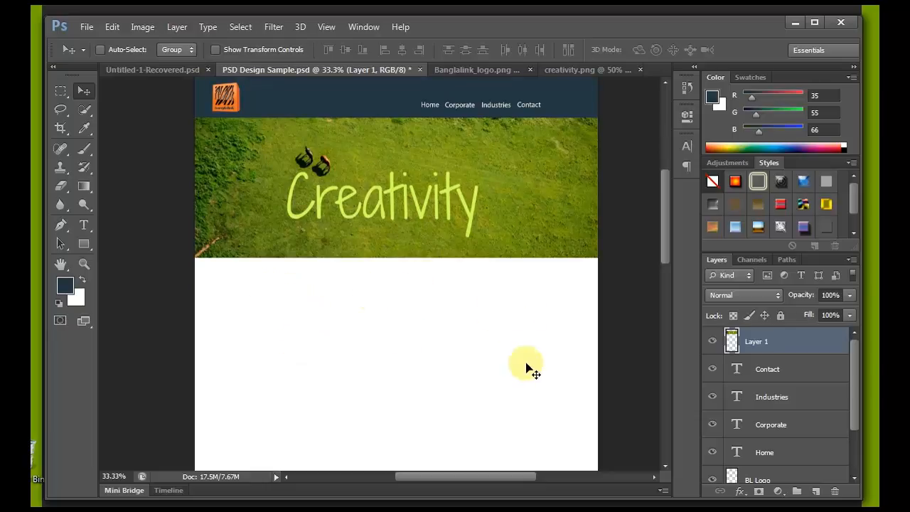
pyautogui.click(84, 225)
pyautogui.click(332, 296)
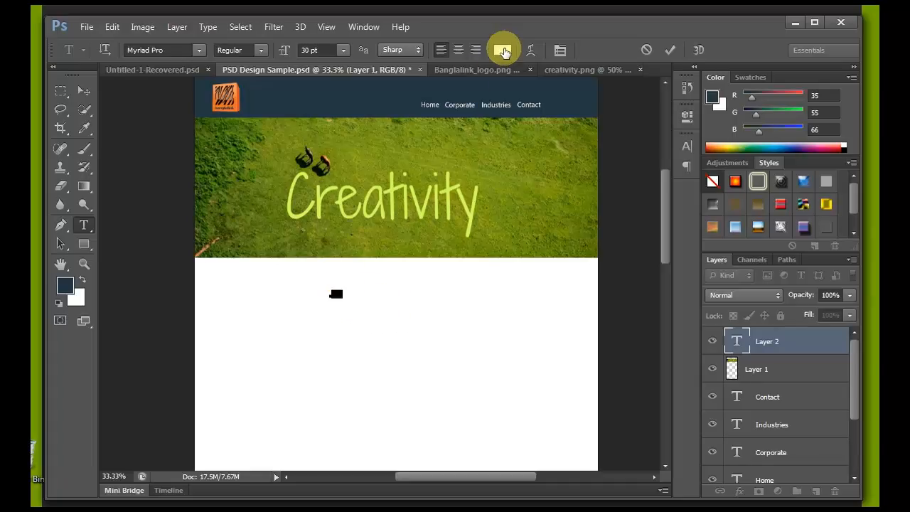
pyautogui.click(502, 51)
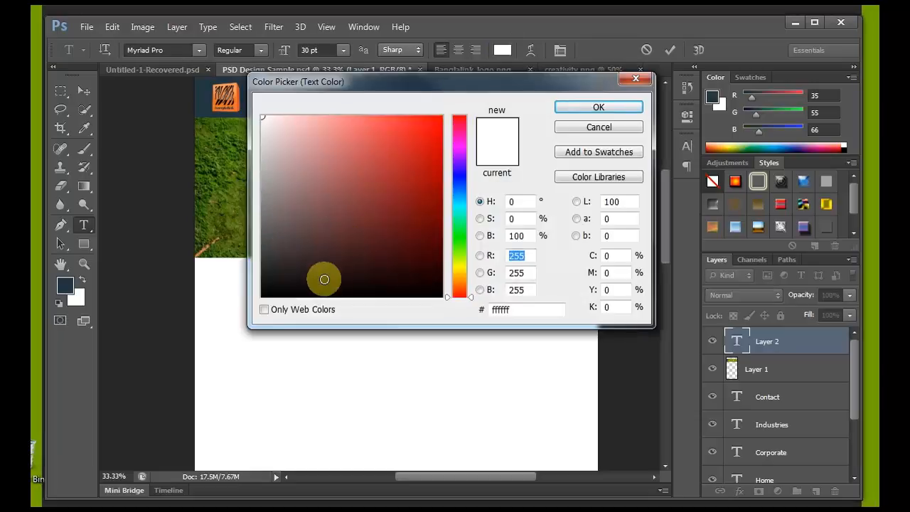
pyautogui.moveTo(323, 277); pyautogui.dragTo(521, 303)
pyautogui.click(597, 108)
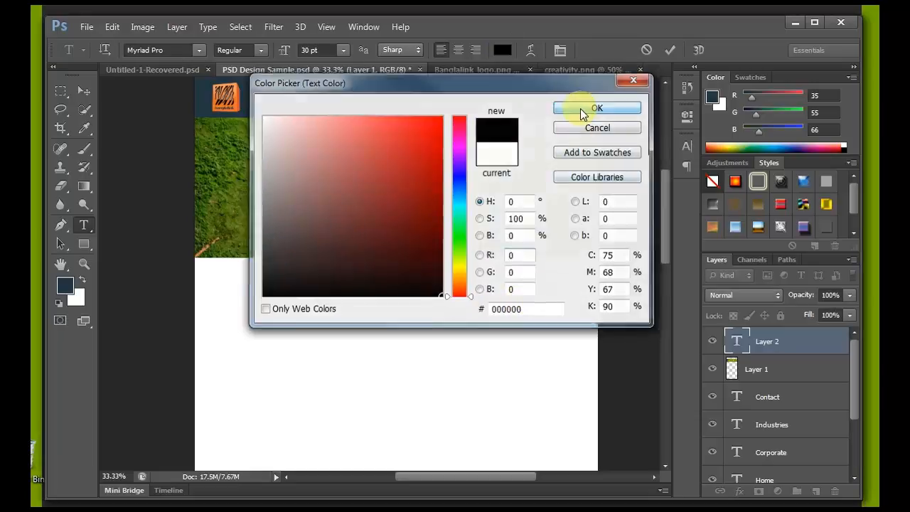
pyautogui.click(336, 292)
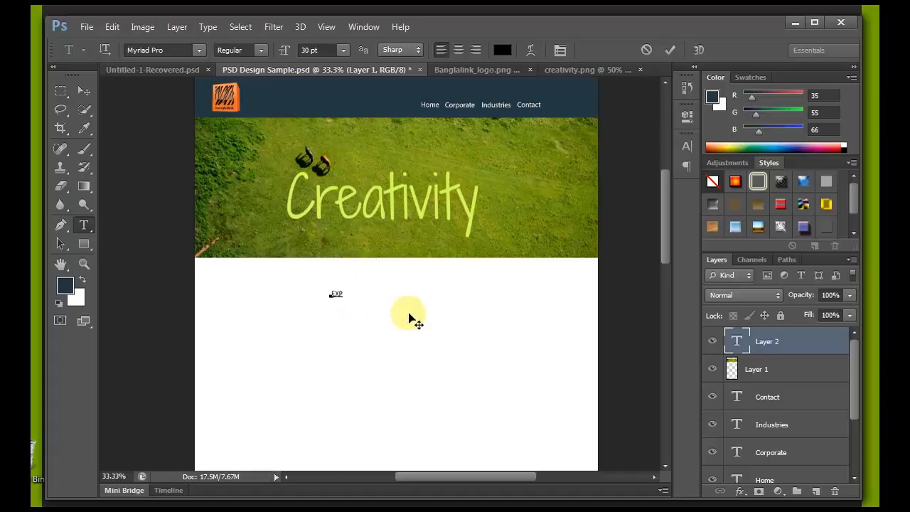
# - Set the "EXP" text to 72 pt and its font style to Bold Condensed
pyautogui.moveTo(344, 294); pyautogui.dragTo(307, 287)
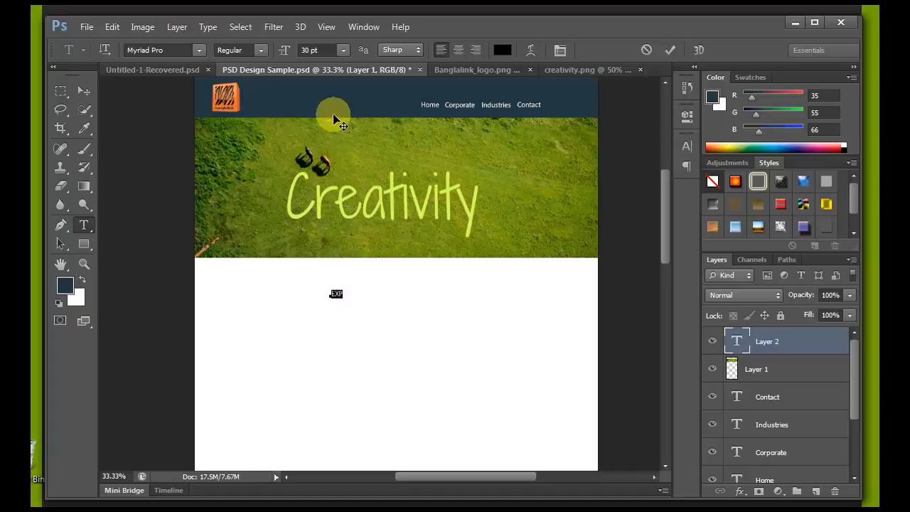
pyautogui.click(343, 50)
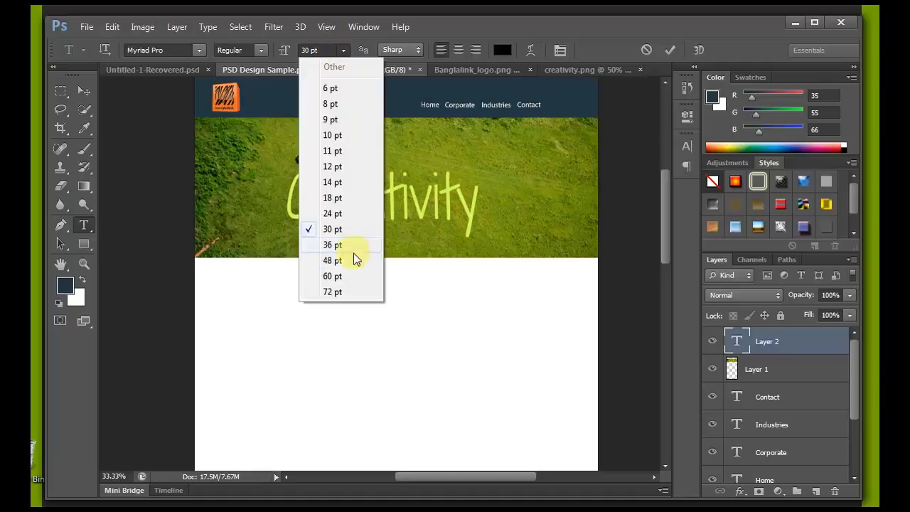
pyautogui.click(331, 291)
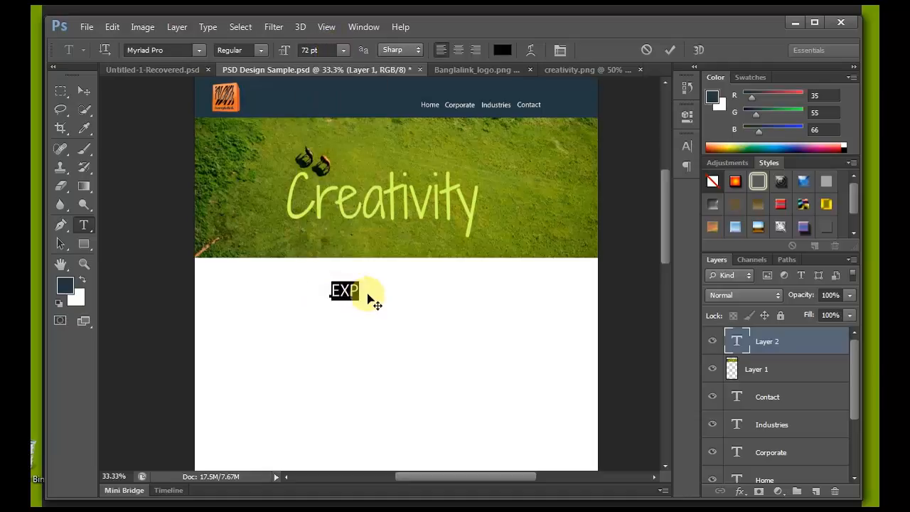
pyautogui.click(361, 290)
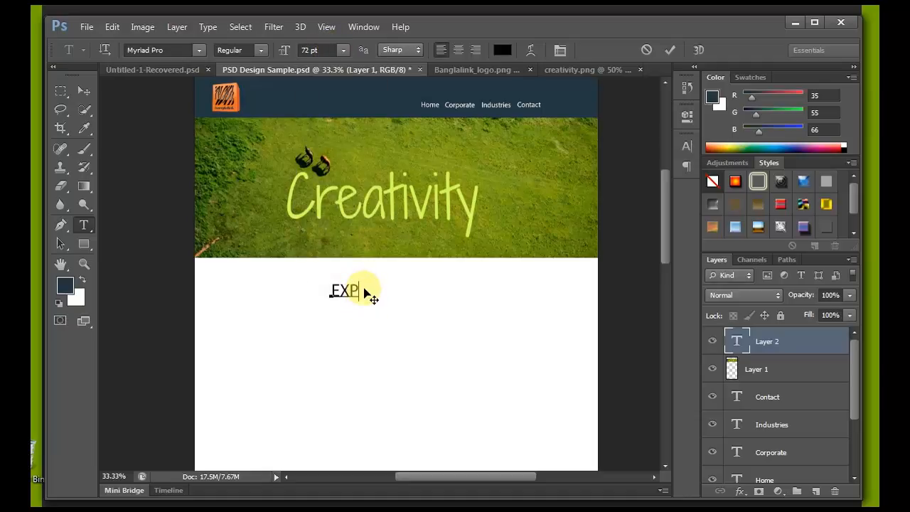
pyautogui.doubleClick(348, 290)
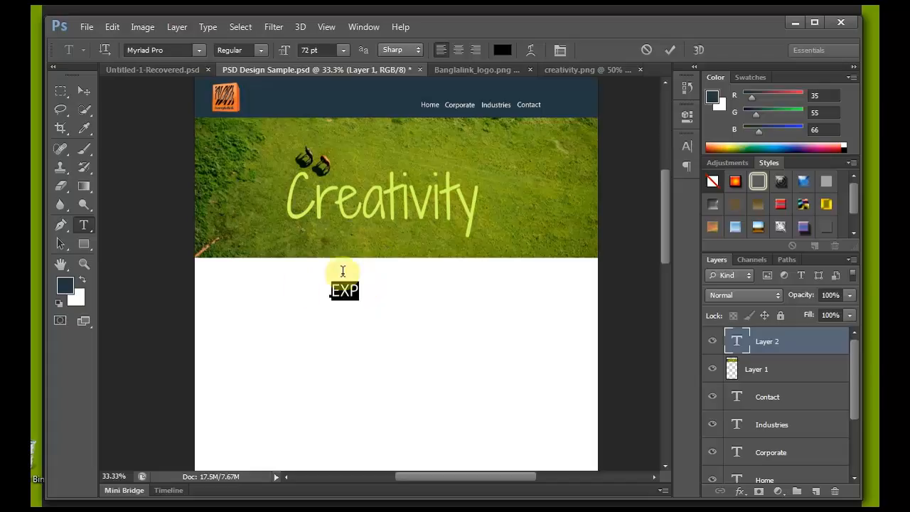
pyautogui.click(260, 50)
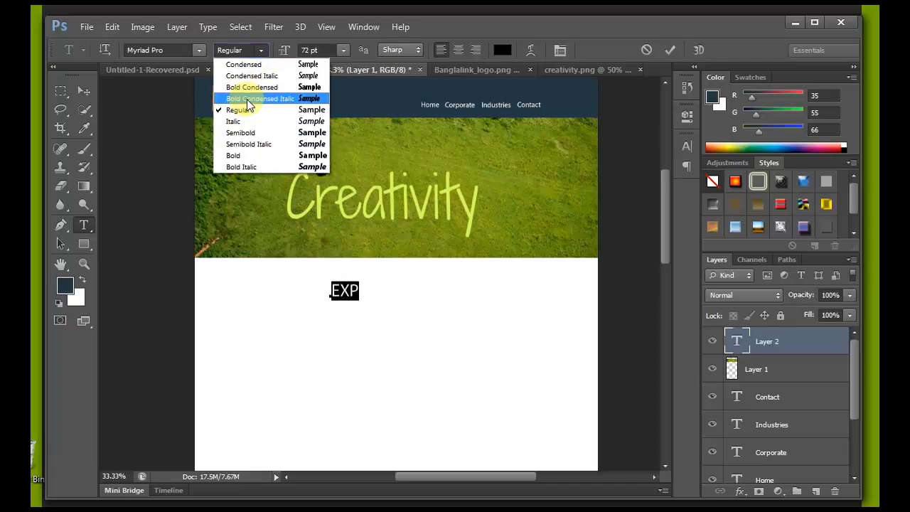
pyautogui.click(245, 86)
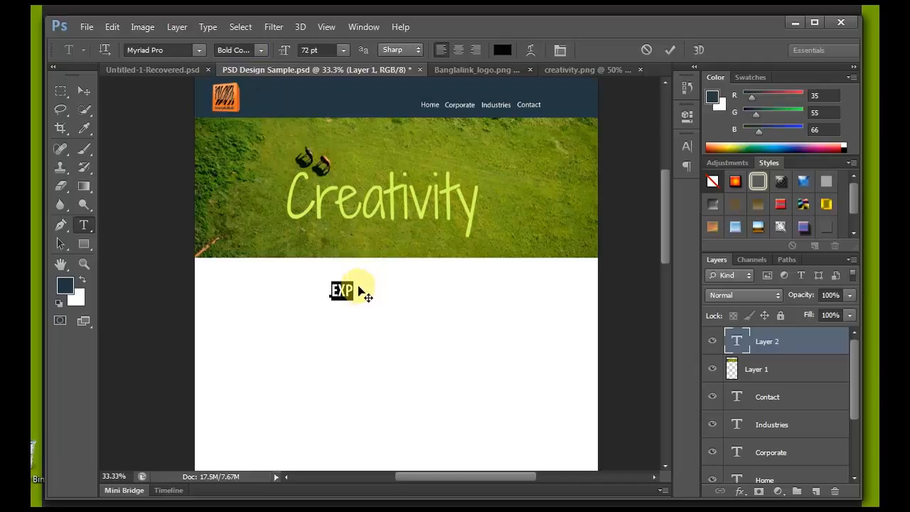
# - Complete the heading as "EXPLORE EVERYTHING AND DO WHAT YOU LOVE TO DO" and move it roughly to the page's centre below the banner
pyautogui.click(359, 291)
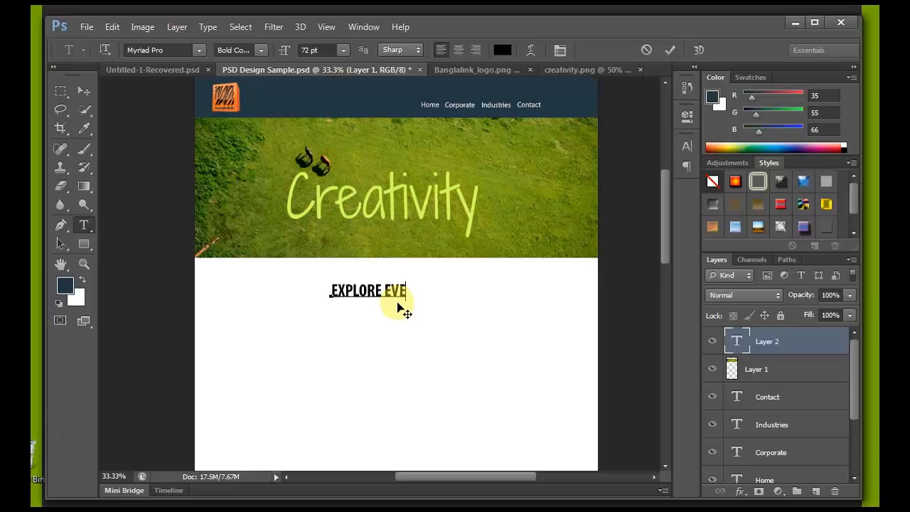
pyautogui.write('NG A')
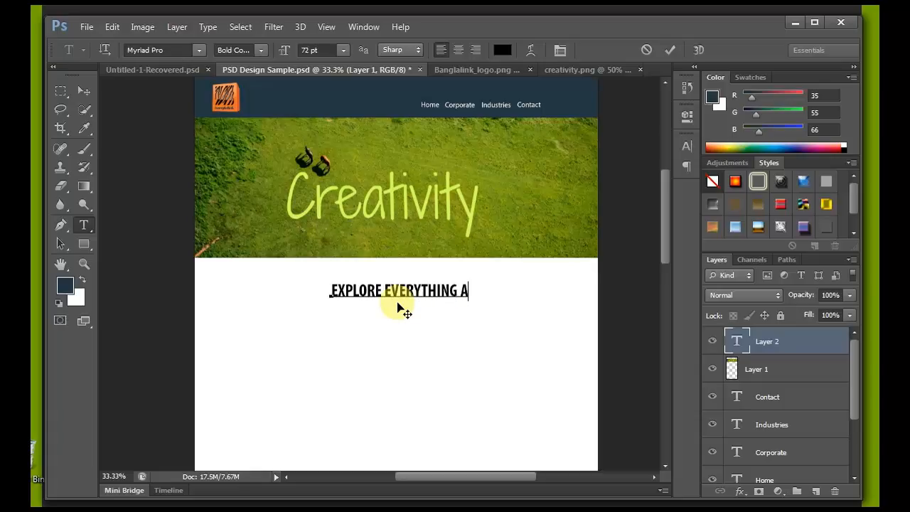
pyautogui.write('ND DO WH')
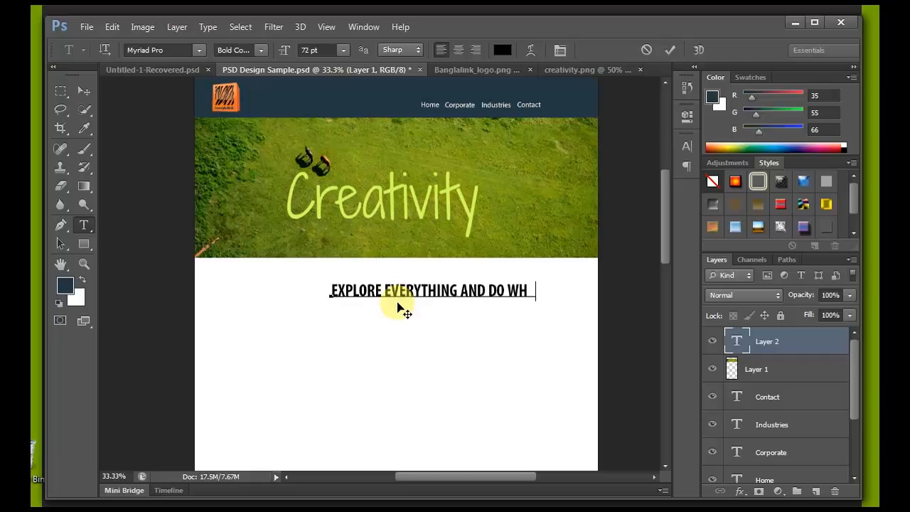
pyautogui.write('AT YOU LOVE')
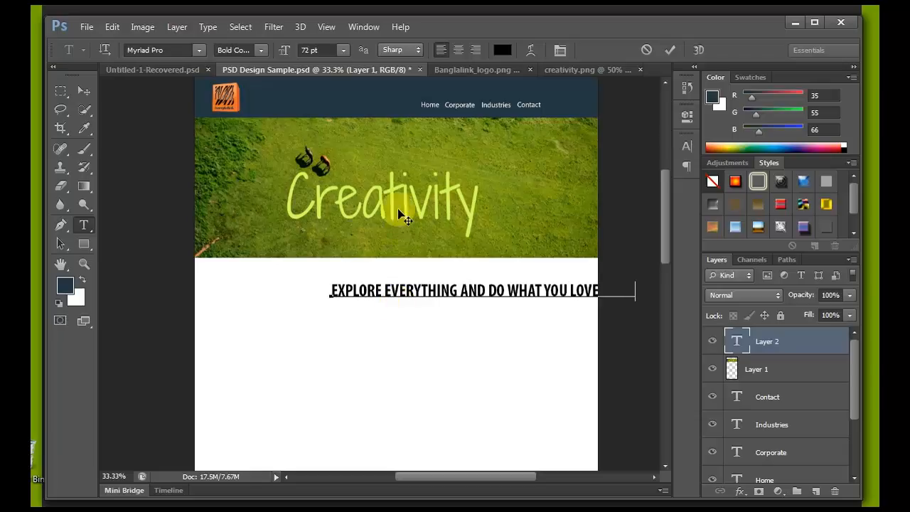
pyautogui.click(670, 50)
pyautogui.click(74, 84)
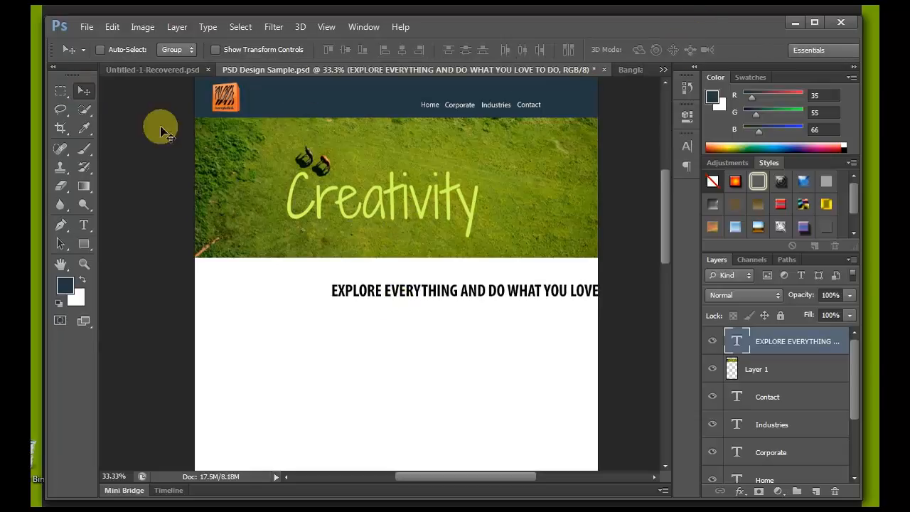
pyautogui.moveTo(426, 291); pyautogui.dragTo(344, 299)
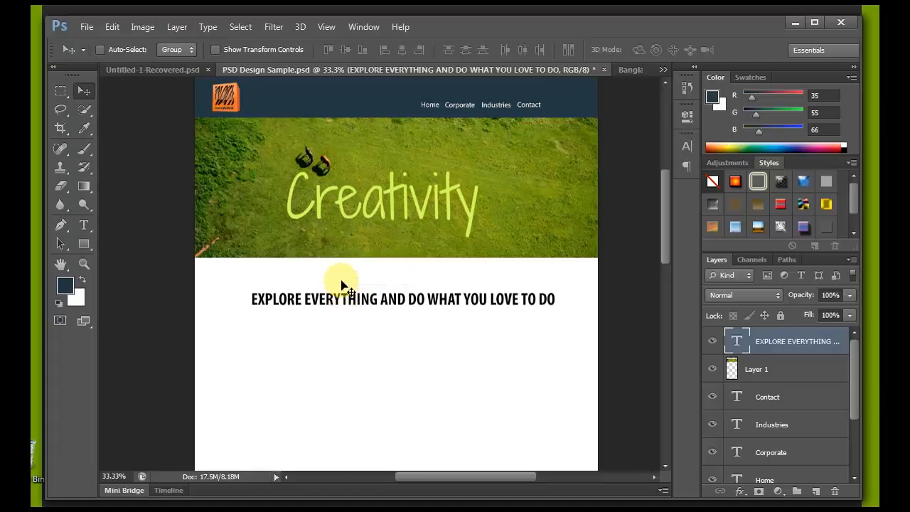
# - Change the whole heading's font to Plantagenet Cherokee and shift the heading left to the page's left edge
pyautogui.press('t')
pyautogui.click(349, 300)
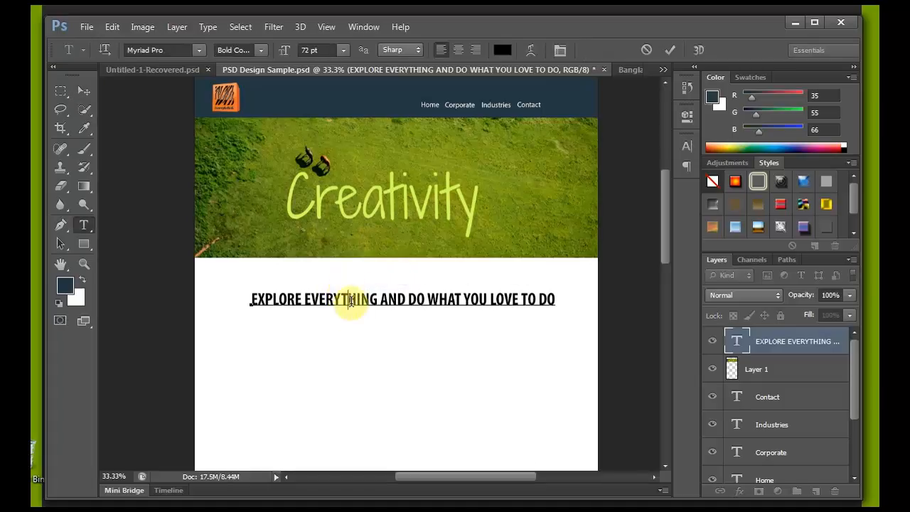
pyautogui.hotkey('ctrl', 'a')
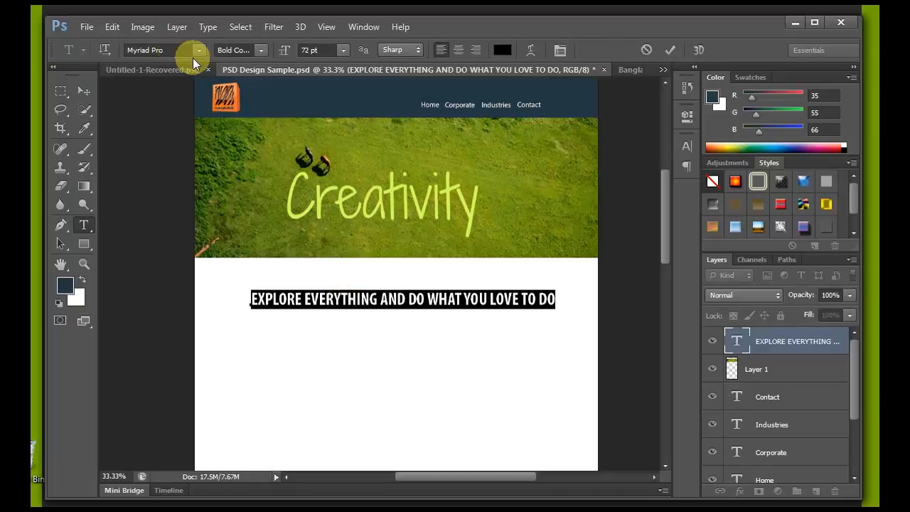
pyautogui.click(198, 53)
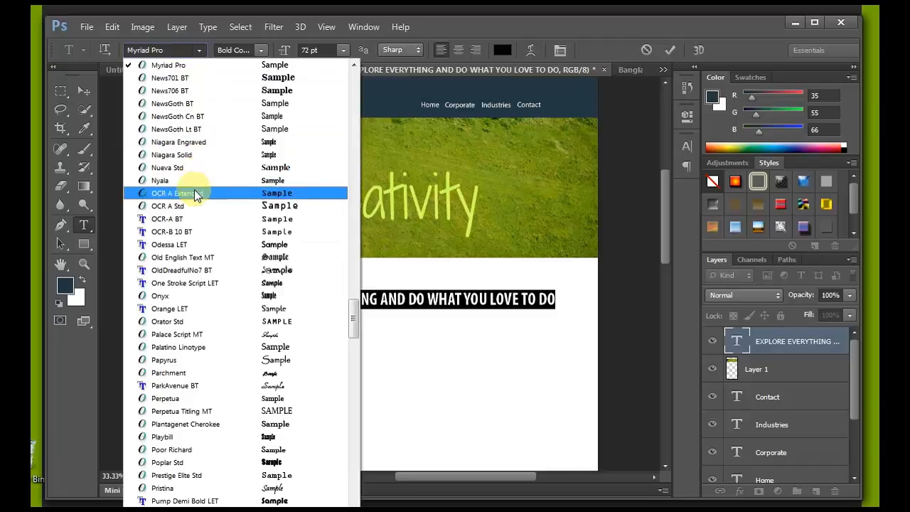
pyautogui.click(202, 167)
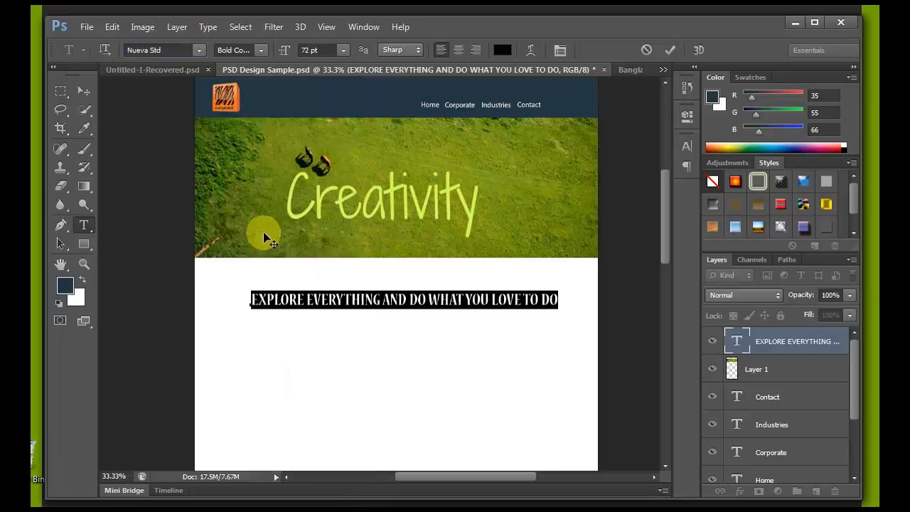
pyautogui.click(198, 50)
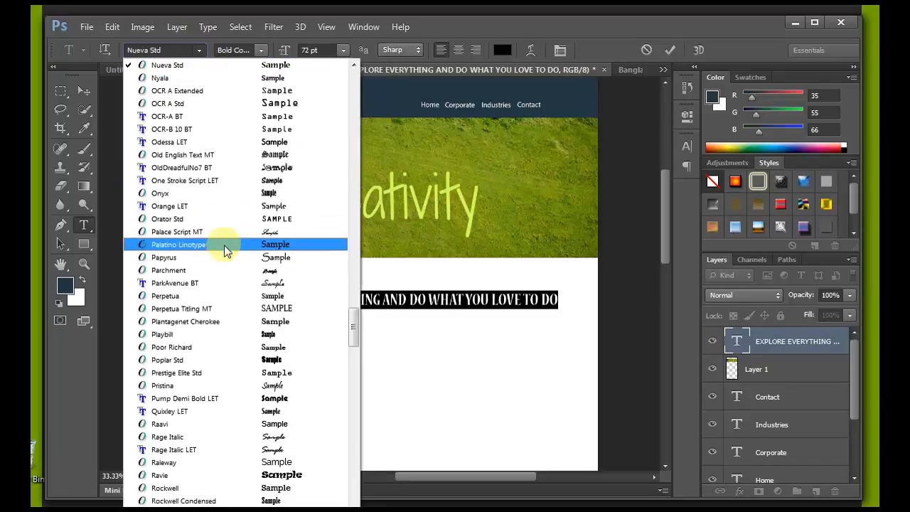
pyautogui.click(240, 322)
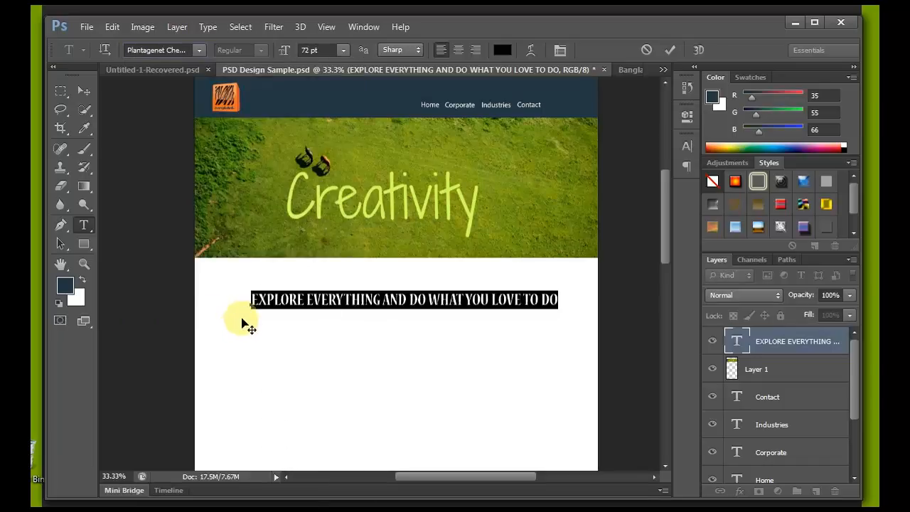
pyautogui.click(82, 91)
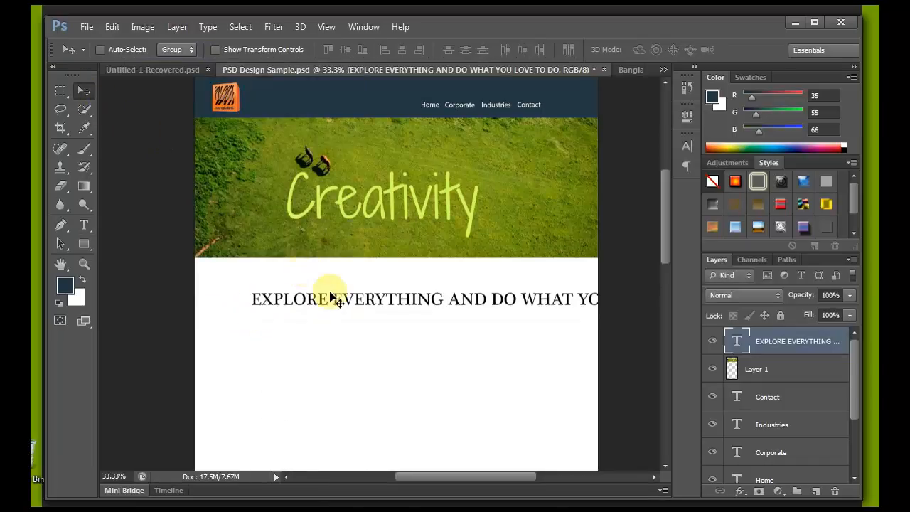
pyautogui.moveTo(366, 302); pyautogui.dragTo(302, 299)
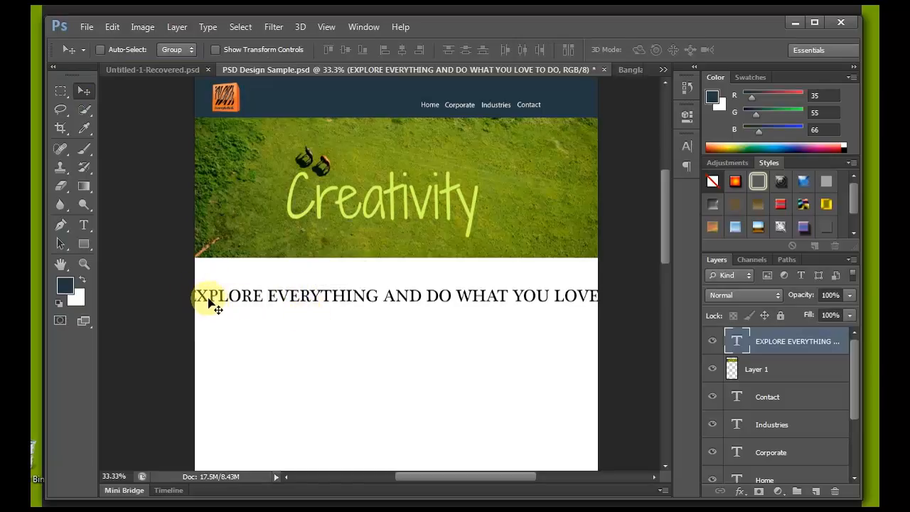
# - Reduce the whole heading to 60 pt and reposition it so it fits centred within the page width
pyautogui.press('t')
pyautogui.click(314, 297)
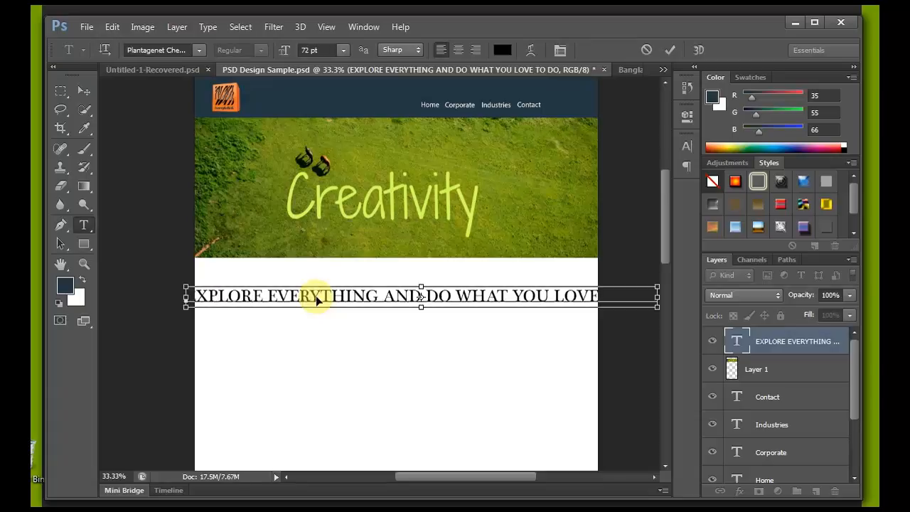
pyautogui.hotkey('ctrl', 'a')
pyautogui.click(343, 50)
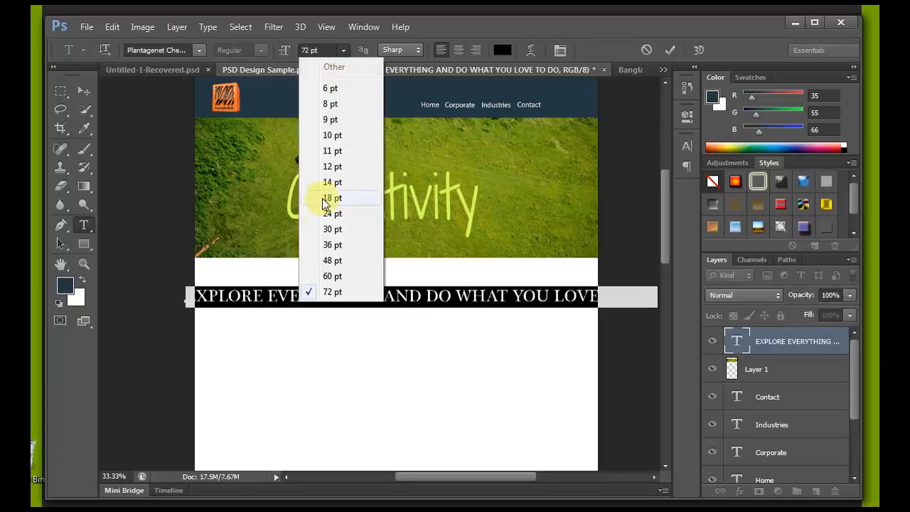
pyautogui.click(333, 275)
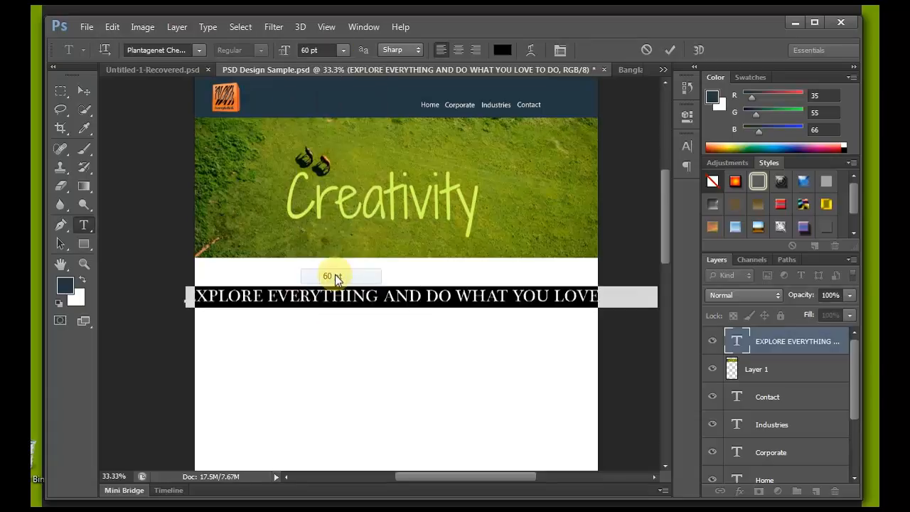
pyautogui.click(670, 50)
pyautogui.click(84, 91)
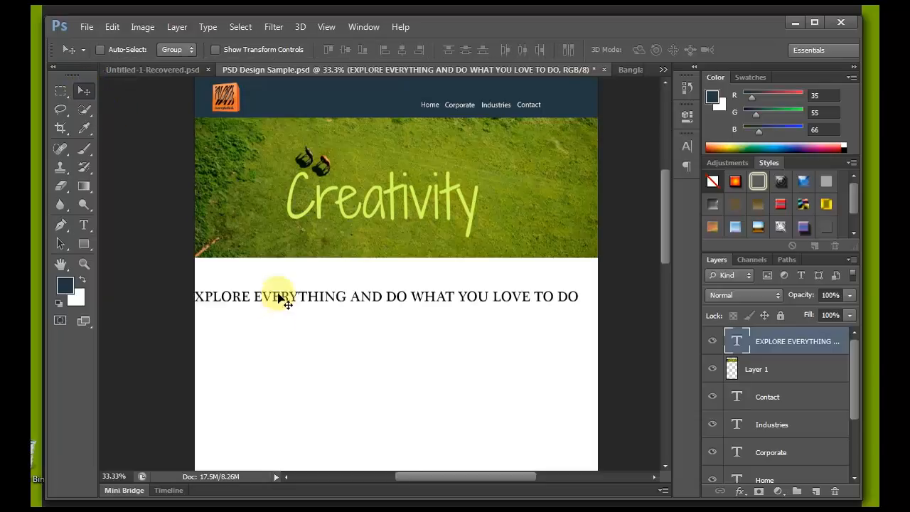
pyautogui.moveTo(278, 292); pyautogui.dragTo(292, 290)
pyautogui.press('Left')
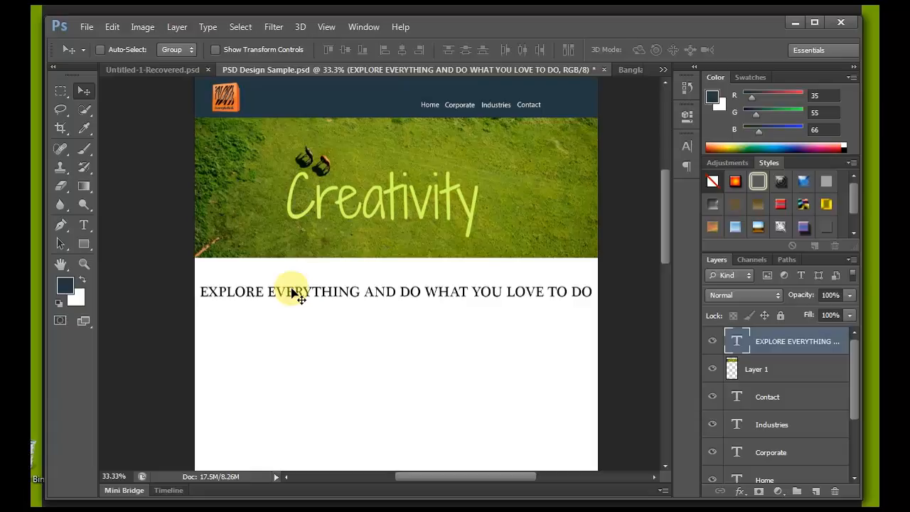
# - Scale the heading down to about 84% from its lower-left corner and apply the transform
pyautogui.hotkey('ctrl', 't')
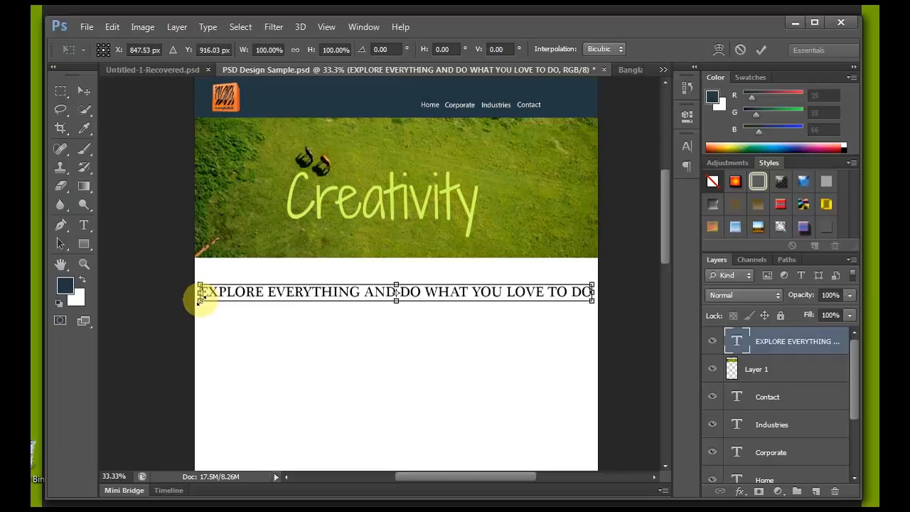
pyautogui.moveTo(201, 299); pyautogui.dragTo(264, 297)
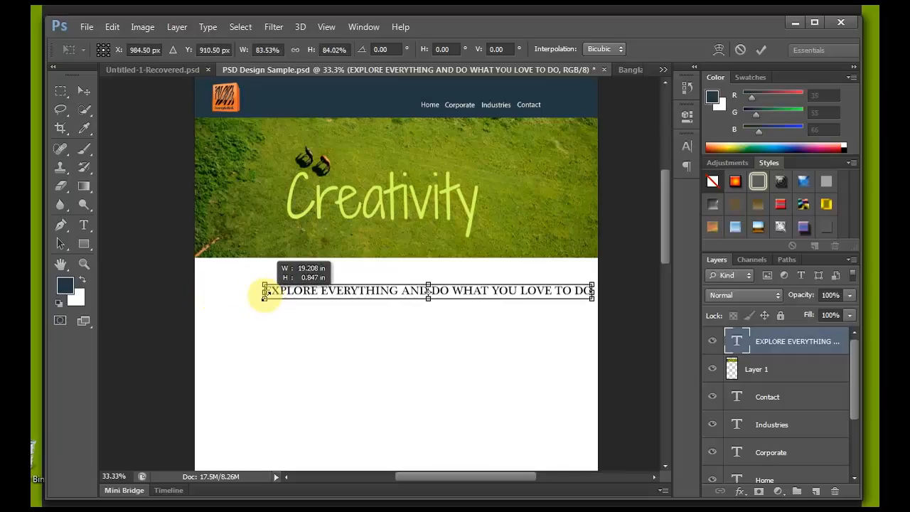
pyautogui.click(84, 91)
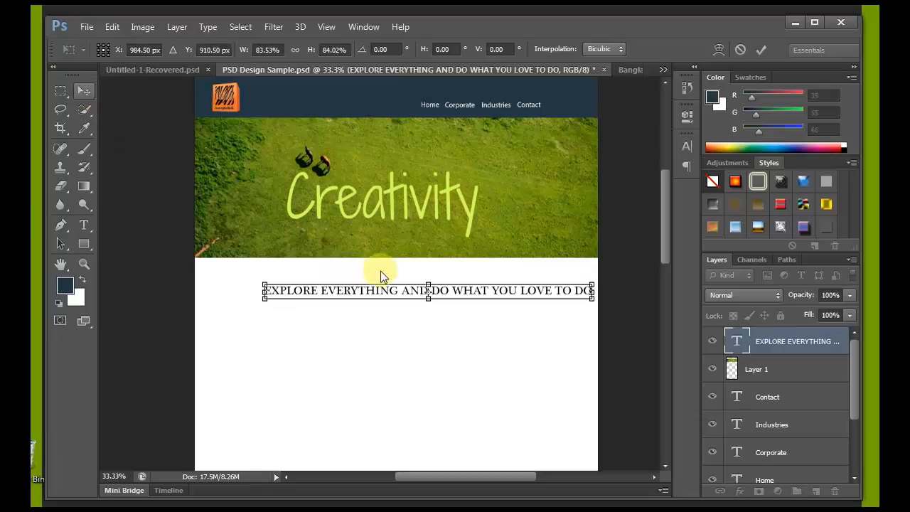
pyautogui.press('Return')
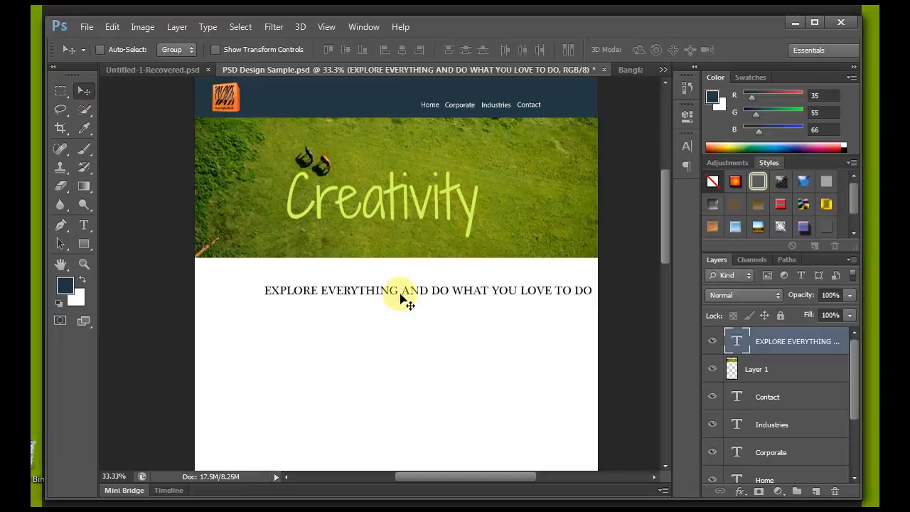
# - Move the heading back to the page's horizontal centre and nudge it slightly up towards the banner
pyautogui.moveTo(410, 290); pyautogui.dragTo(381, 295)
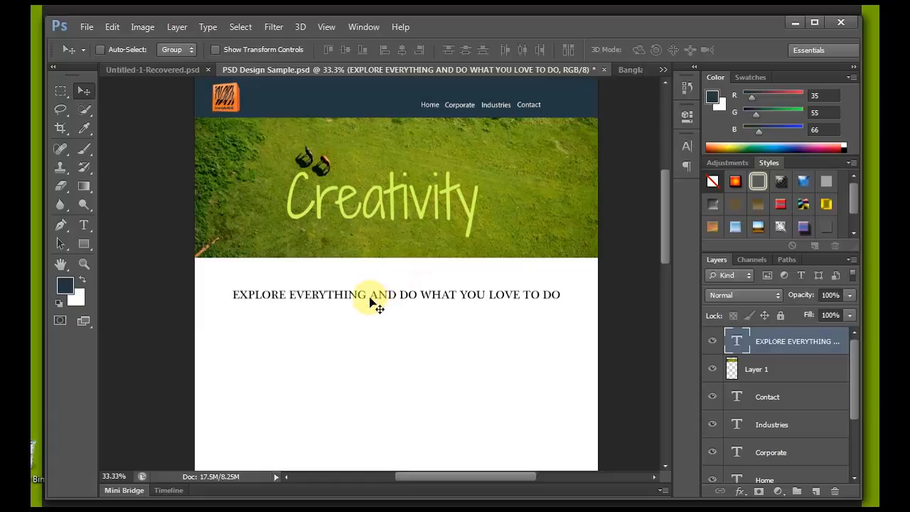
pyautogui.press('Up')
pyautogui.press('Up')
pyautogui.press('Up')
pyautogui.press('Up')
pyautogui.press('Up')
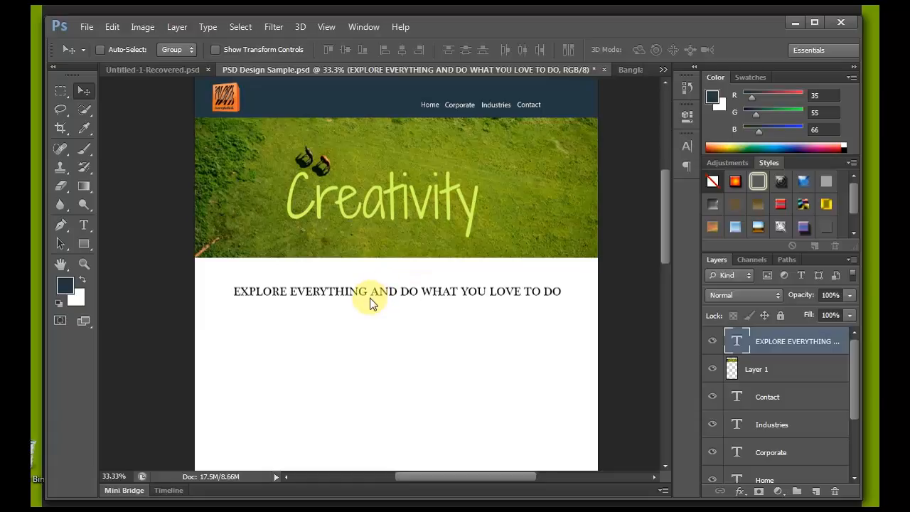
# - Add the star icon below the start of the heading, enlarge it to about 250%, and apply the transform
pyautogui.scroll(1, 370, 298)
pyautogui.scroll(-2, 376, 278)
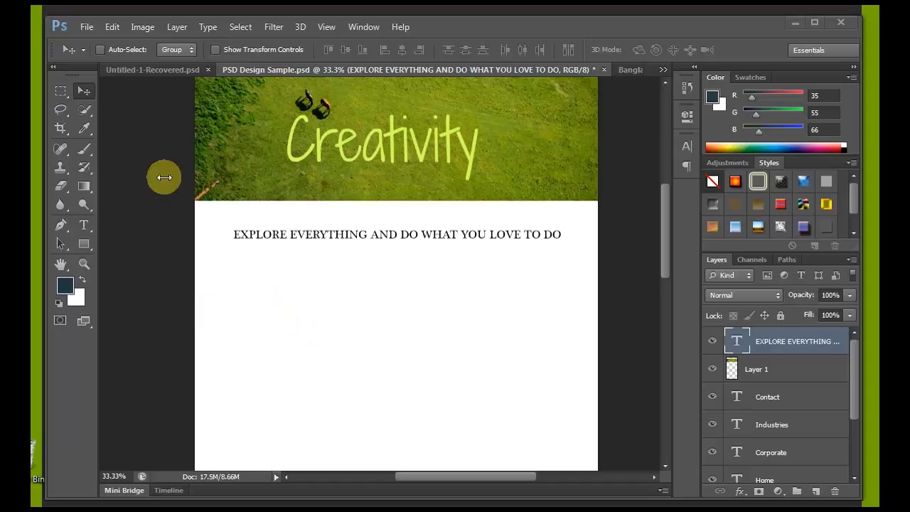
pyautogui.click(84, 91)
pyautogui.moveTo(269, 294); pyautogui.dragTo(289, 320)
pyautogui.hotkey('ctrl', 't')
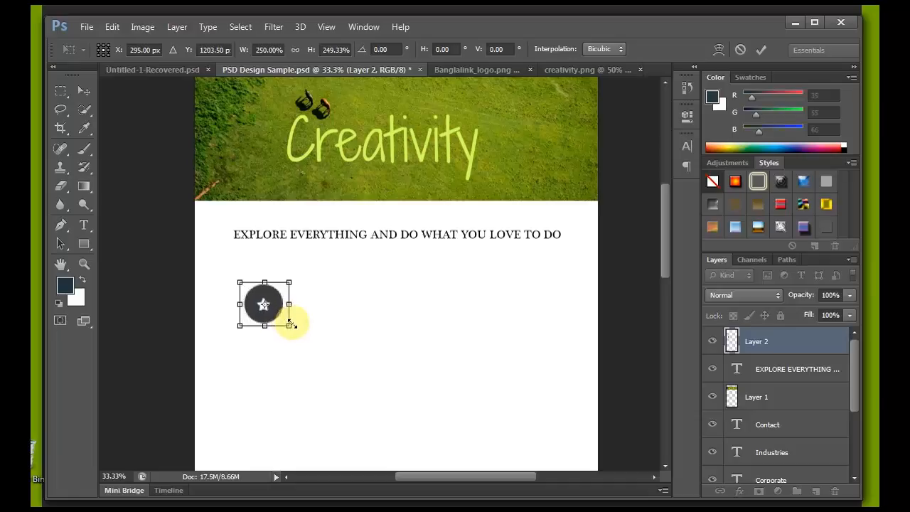
pyautogui.moveTo(272, 289)
pyautogui.mouseDown()
pyautogui.moveTo(267, 284)
pyautogui.moveTo(278, 284)
pyautogui.mouseUp()
pyautogui.press('Return')
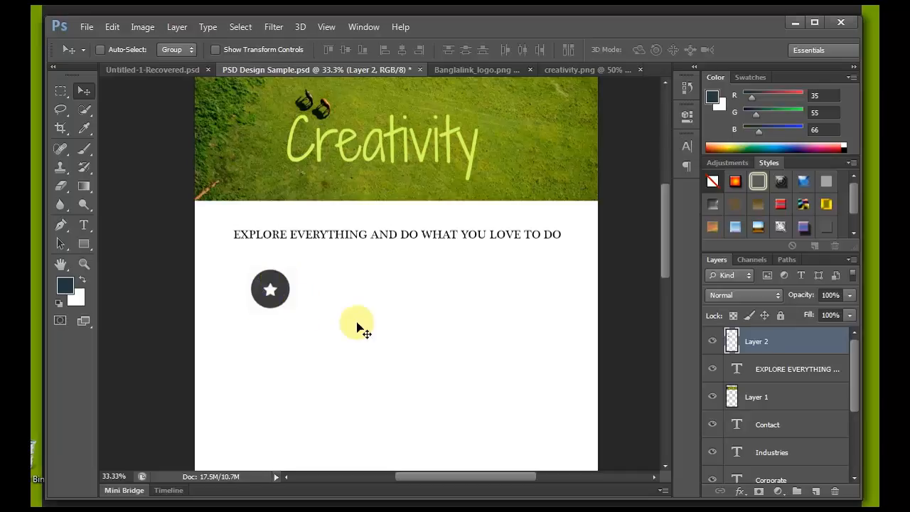
# - Paste the heart icon and enlarge it to about the star's size, centred below the heading and level with the star
pyautogui.hotkey('ctrl', 'v')
pyautogui.hotkey('ctrl', 't')
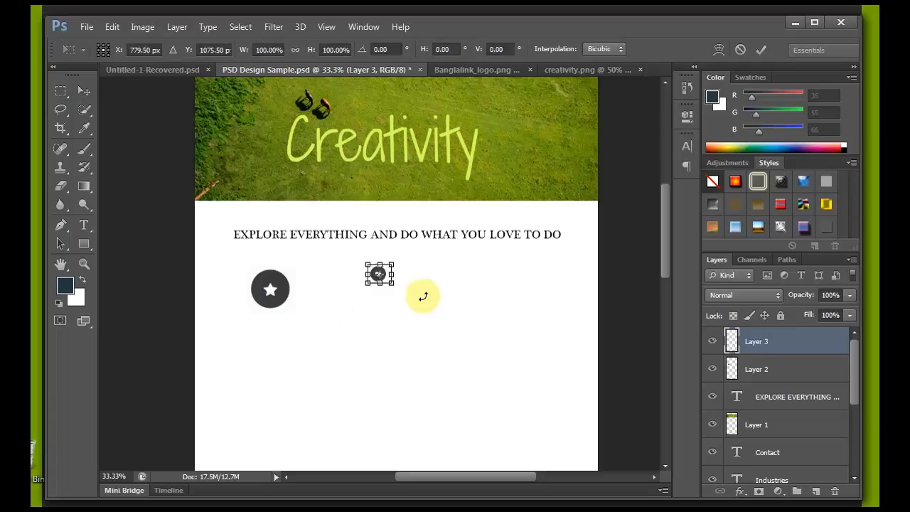
pyautogui.moveTo(386, 279); pyautogui.dragTo(427, 319)
pyautogui.press('Return')
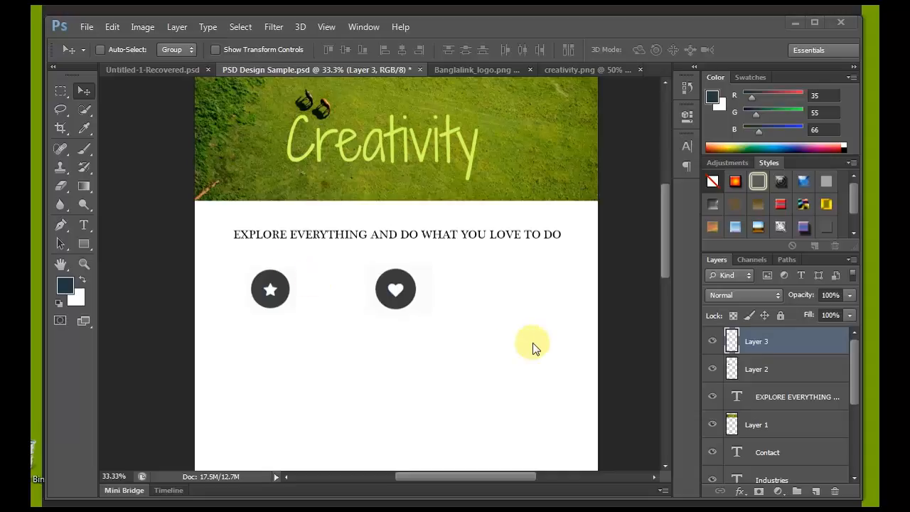
# - Paste the battery icon, move it below the end of the heading, and enlarge it to match the other icons
pyautogui.click(502, 337)
pyautogui.hotkey('ctrl', 'v')
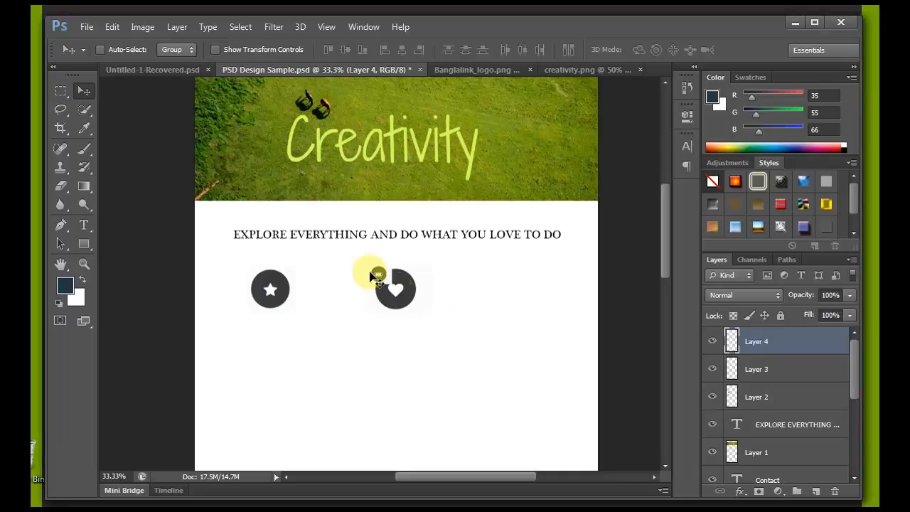
pyautogui.moveTo(372, 270); pyautogui.dragTo(559, 302)
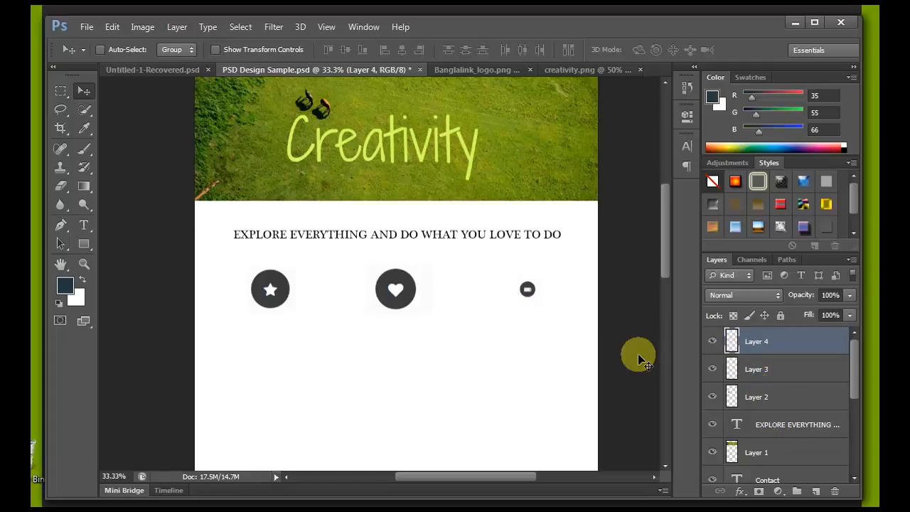
pyautogui.hotkey('ctrl', 't')
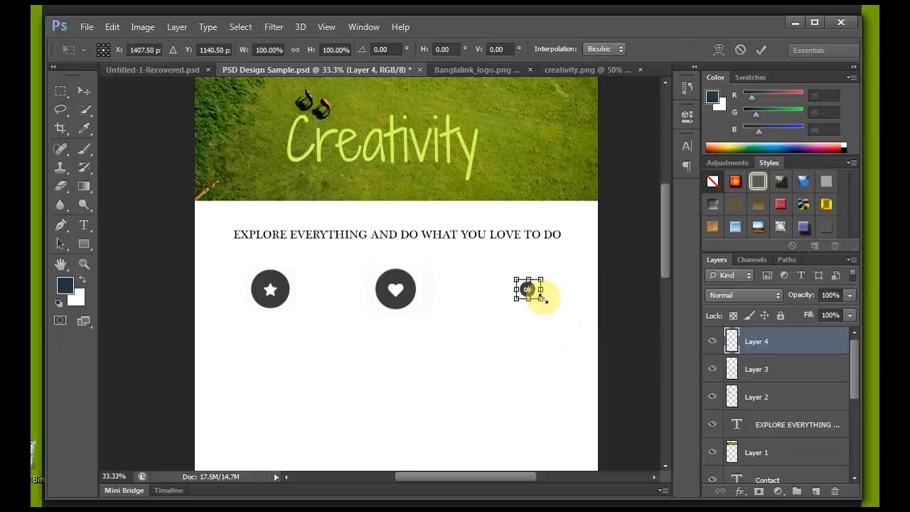
pyautogui.moveTo(543, 299); pyautogui.dragTo(575, 331)
pyautogui.press('Return')
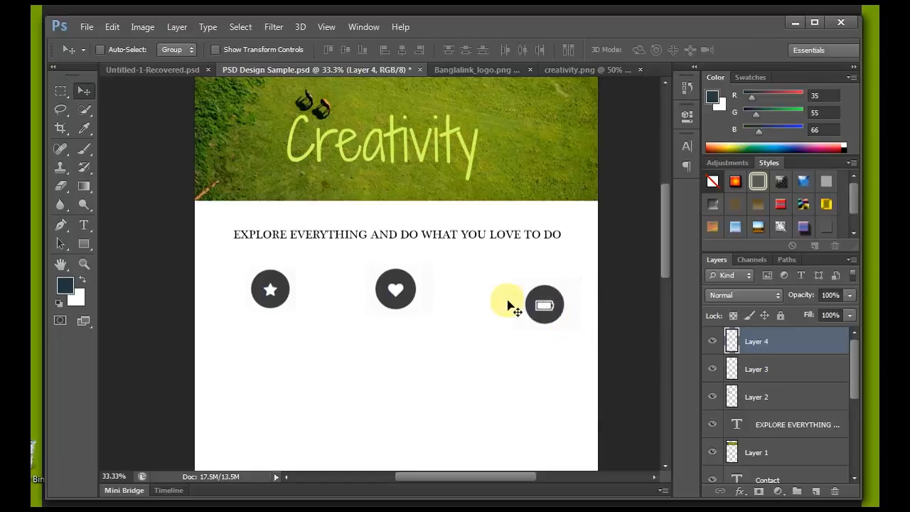
# - Rename the star icon's layer as STAR
pyautogui.click(766, 401)
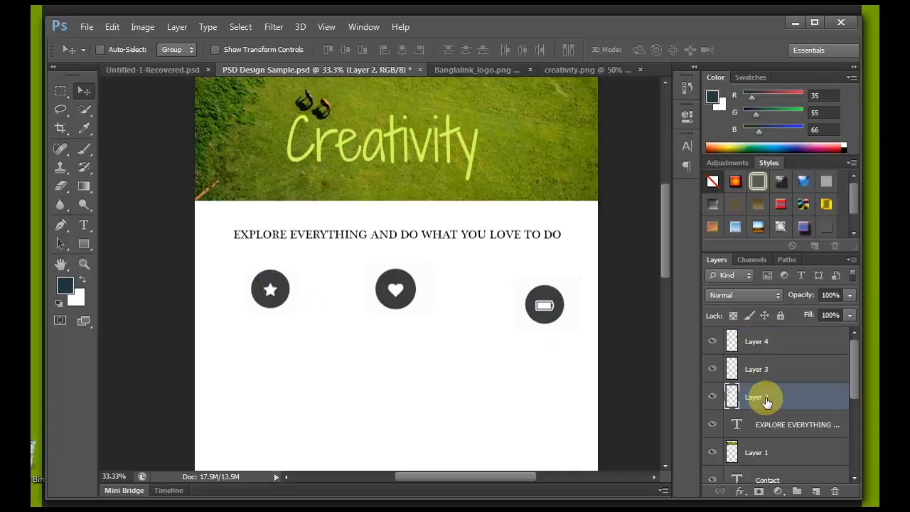
pyautogui.doubleClick(767, 398)
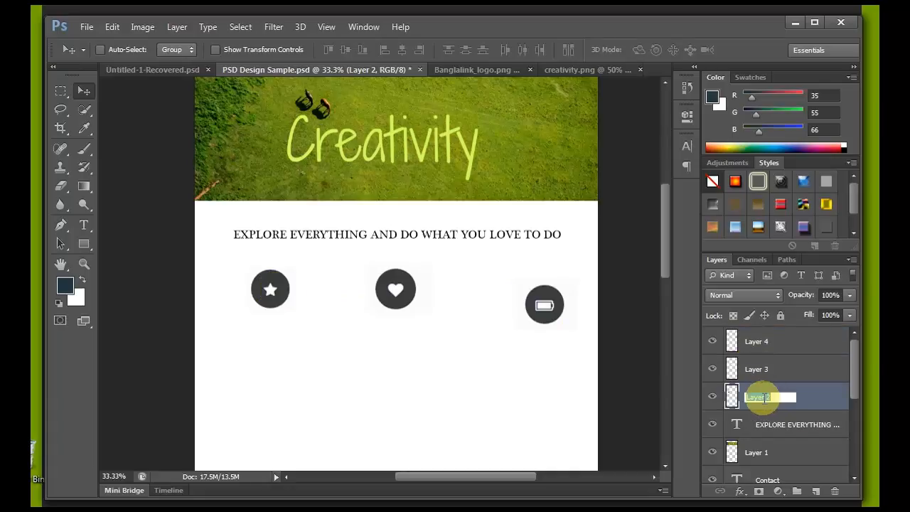
pyautogui.write('STAR')
pyautogui.press('Tab')
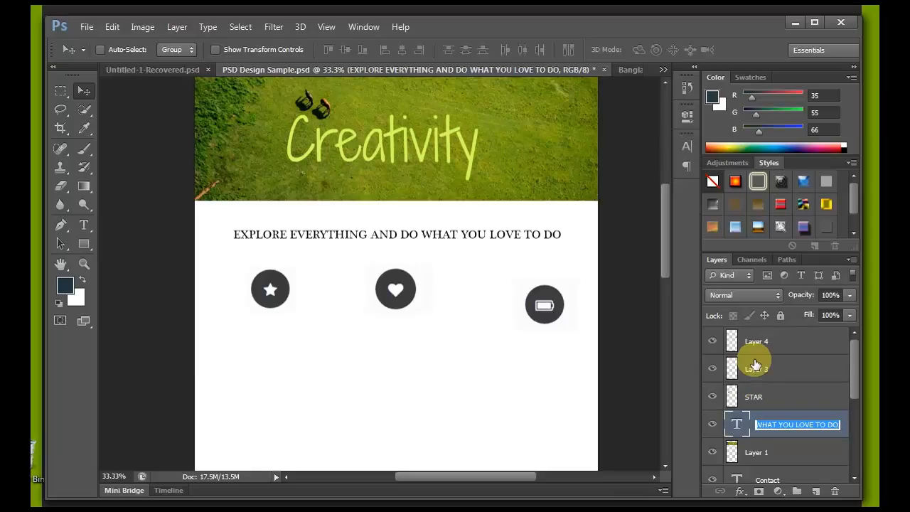
pyautogui.press('Return')
# - Rename the heart icon's layer as lOVE and the battery icon's layer as bATTERY
pyautogui.click(752, 373)
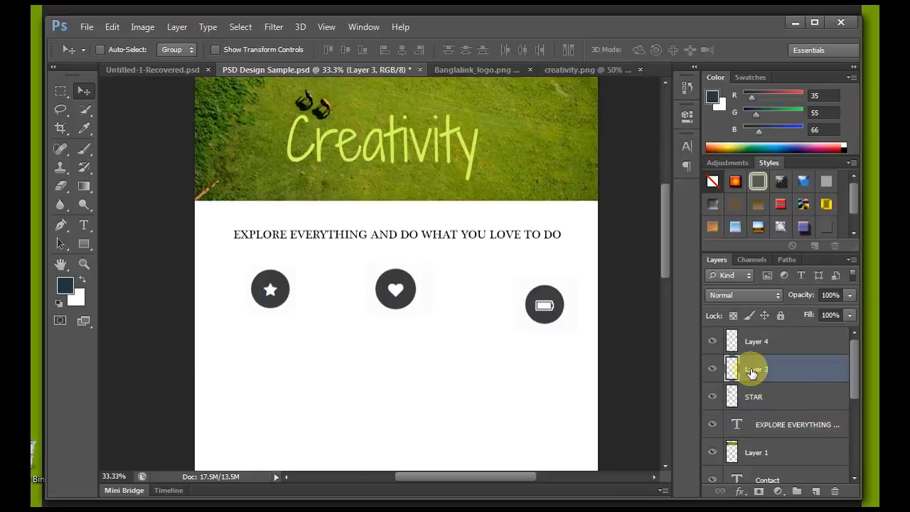
pyautogui.doubleClick(751, 370)
pyautogui.write('lOVE')
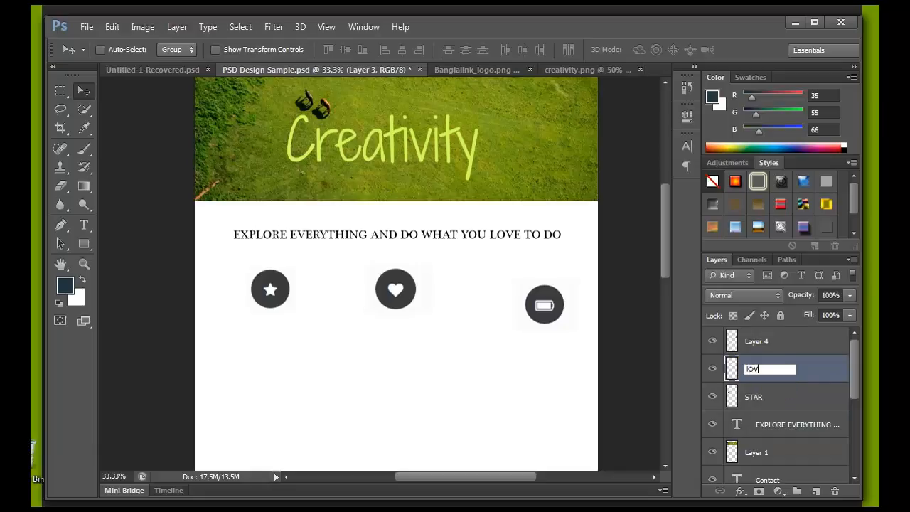
pyautogui.doubleClick(757, 341)
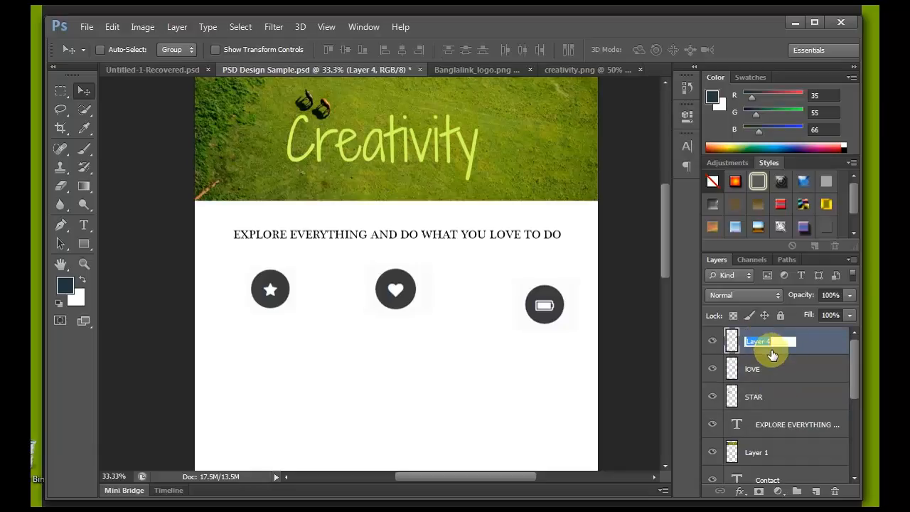
pyautogui.write('bATTERY')
pyautogui.click(772, 364)
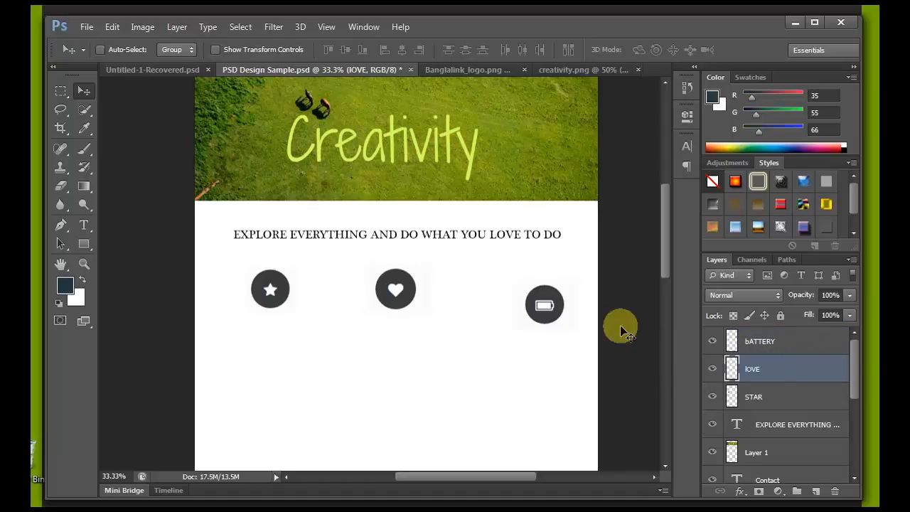
# - Move the star and heart icons slightly down and right, and the battery icon left, so all three sit level in one row
pyautogui.click(772, 409)
pyautogui.moveTo(270, 290); pyautogui.dragTo(276, 303)
pyautogui.click(772, 369)
pyautogui.moveTo(404, 295)
pyautogui.mouseDown()
pyautogui.moveTo(430, 306)
pyautogui.moveTo(413, 309)
pyautogui.mouseUp()
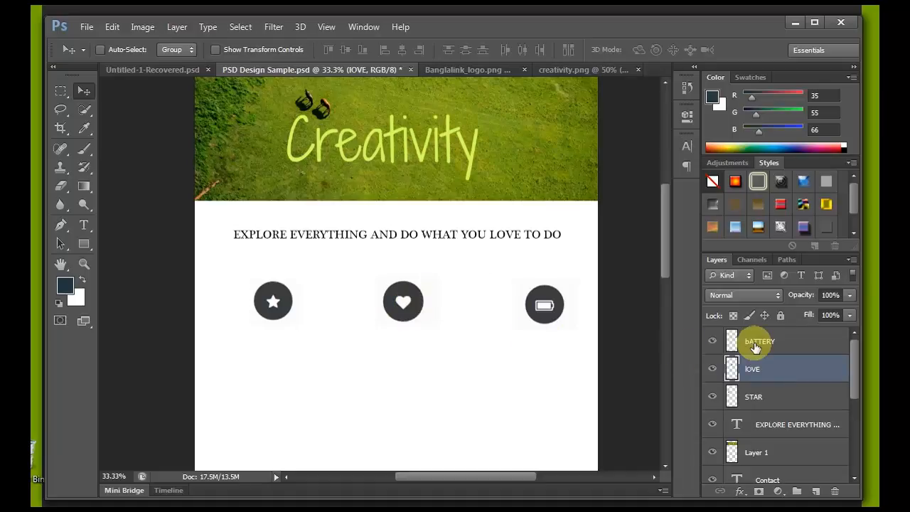
pyautogui.click(759, 341)
pyautogui.moveTo(565, 317); pyautogui.dragTo(527, 311)
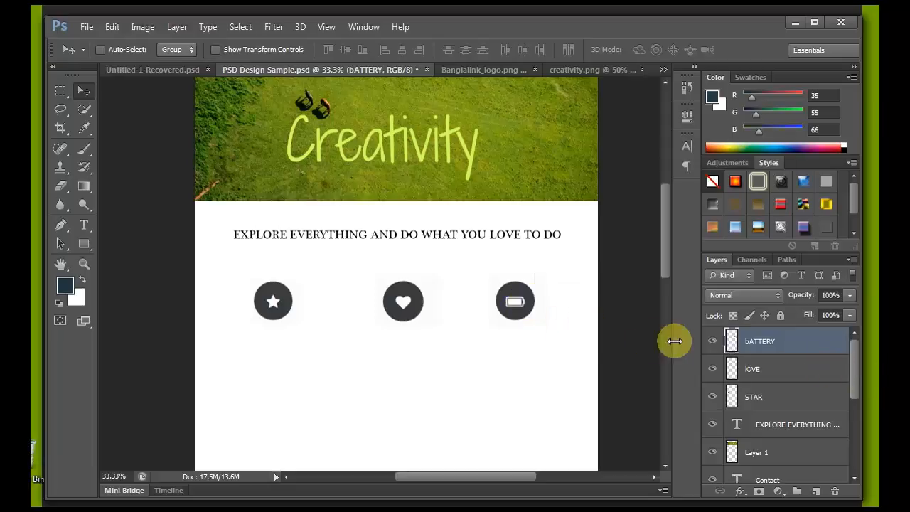
# - Add the text "What You Love" and place it centred just below the star icon
pyautogui.click(83, 226)
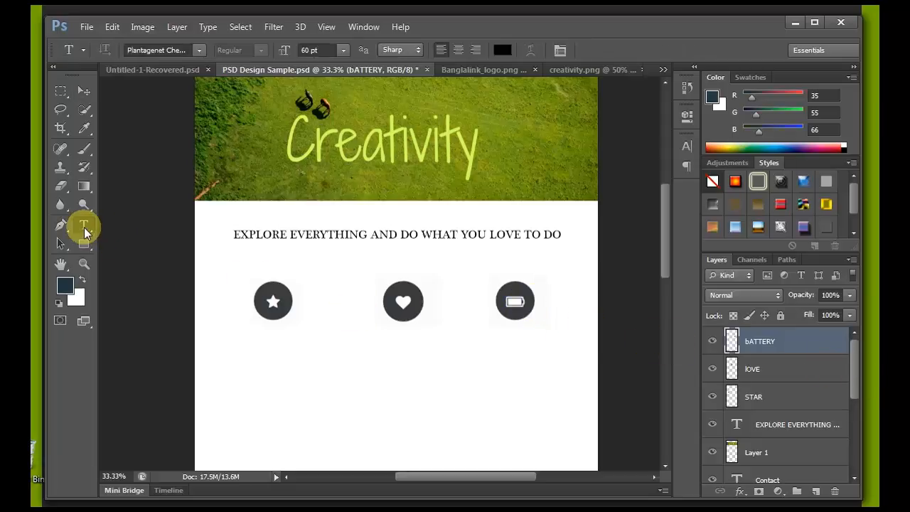
pyautogui.click(267, 345)
pyautogui.write('W')
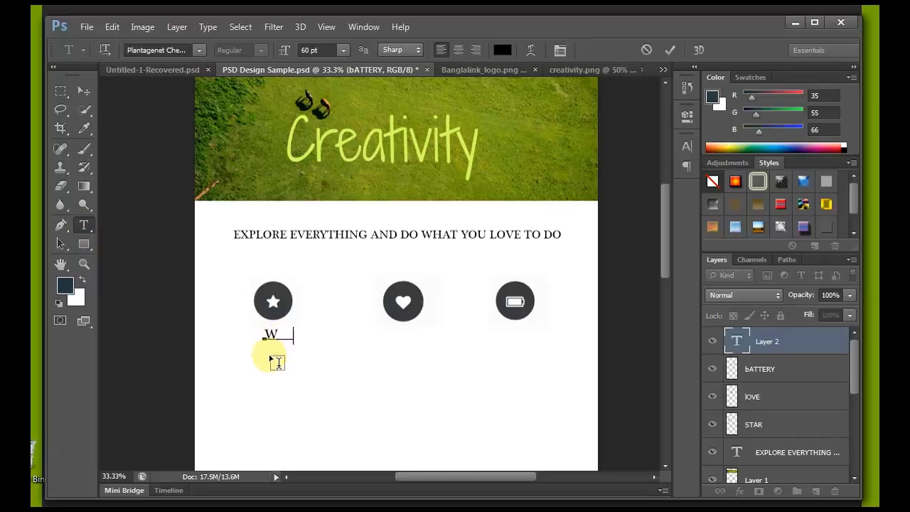
pyautogui.write('hat You Love')
pyautogui.click(83, 91)
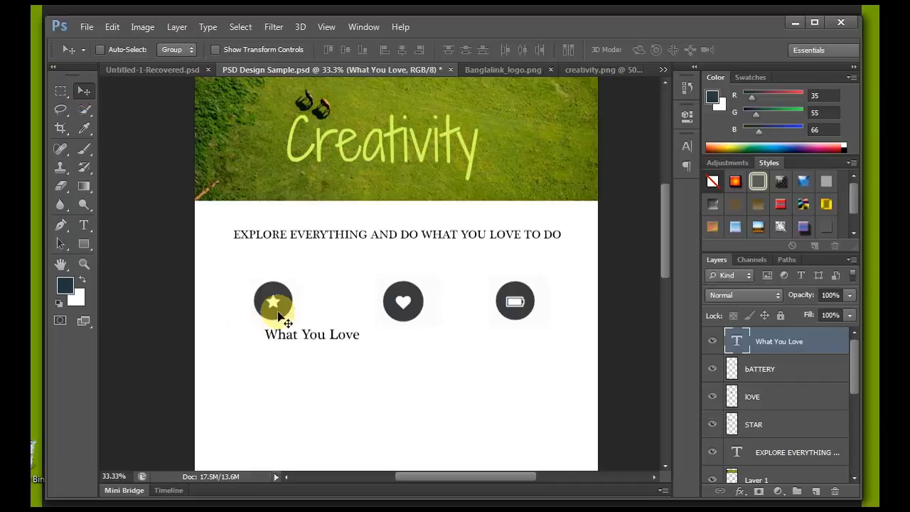
pyautogui.moveTo(285, 337)
pyautogui.mouseDown()
pyautogui.moveTo(270, 340)
pyautogui.moveTo(283, 346)
pyautogui.mouseUp()
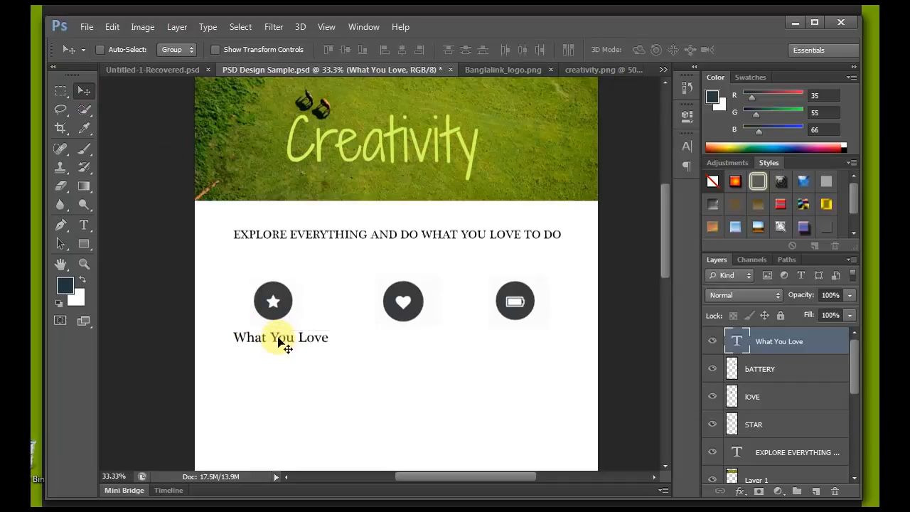
# - Add the text "Why You Love" and move it just below the heart icon
pyautogui.press('t')
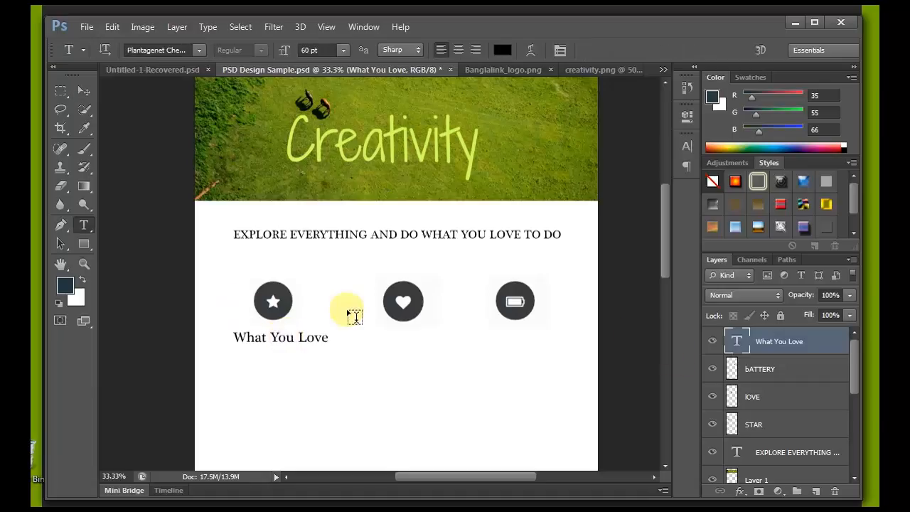
pyautogui.click(410, 338)
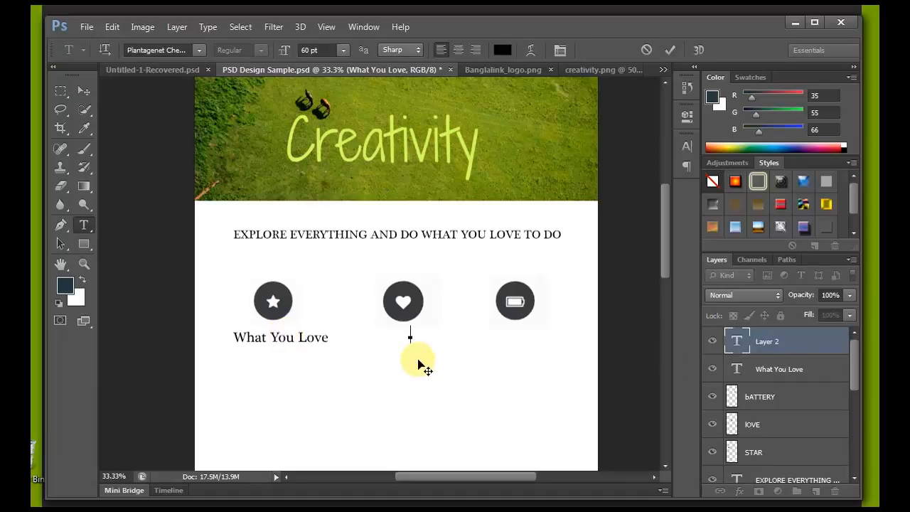
pyautogui.write('Why You Love')
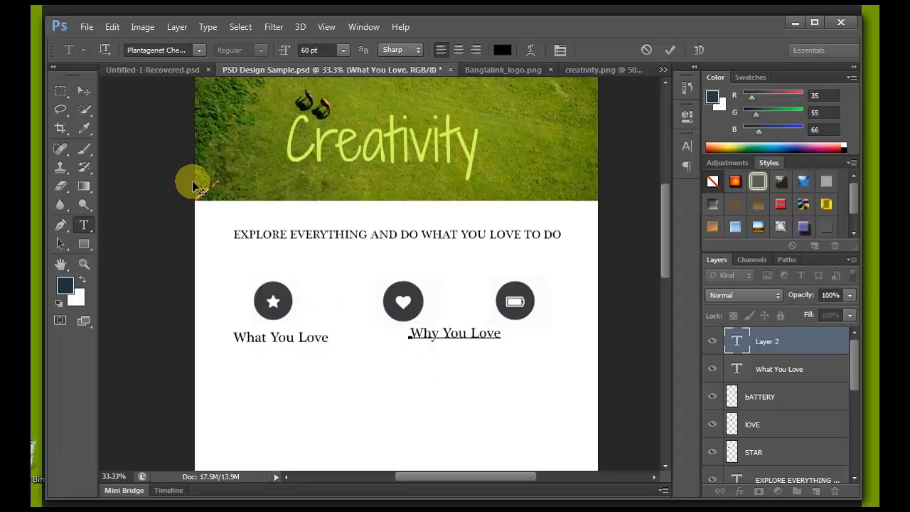
pyautogui.click(80, 91)
pyautogui.moveTo(441, 339); pyautogui.dragTo(398, 344)
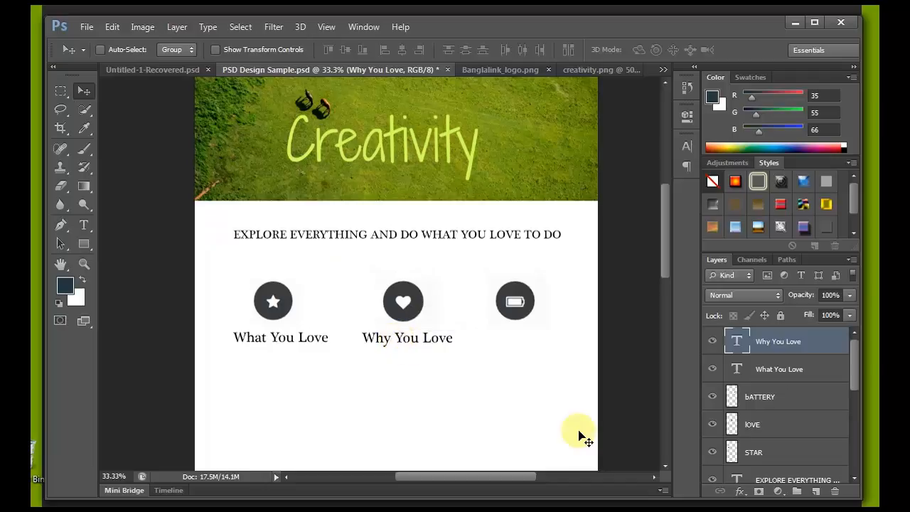
# - Nudge the "Why You Love" caption slightly left and down to fine-tune its position under the heart icon
pyautogui.press('Left')
pyautogui.press('Left')
pyautogui.press('Left')
pyautogui.press('Left')
pyautogui.press('Left')
pyautogui.press('Left')
pyautogui.press('Left')
pyautogui.press('Left')
pyautogui.press('Left')
pyautogui.press('Down')
pyautogui.press('Down')
pyautogui.press('Down')
pyautogui.press('Down')
pyautogui.press('Down')
pyautogui.press('Down')
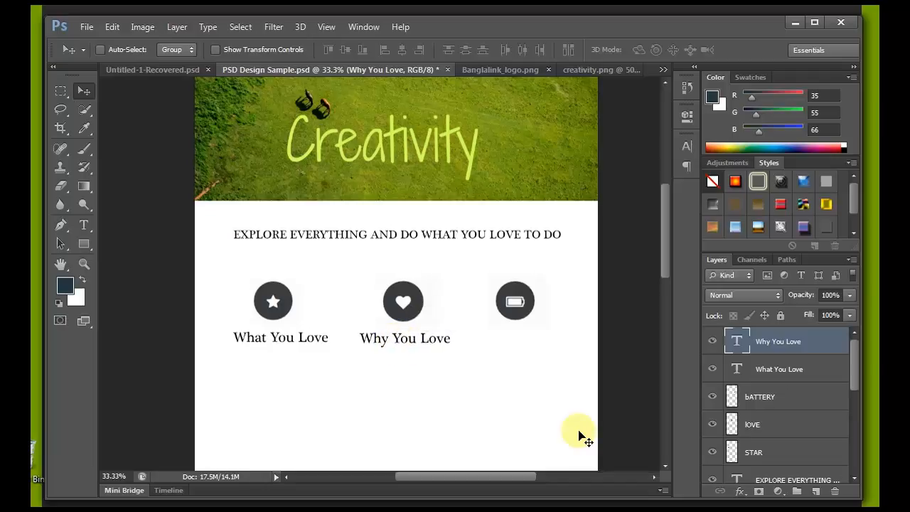
# - Add the text "What Can You Do" and place it below the battery icon, level with the "Why You Love" caption
pyautogui.click(84, 226)
pyautogui.click(510, 336)
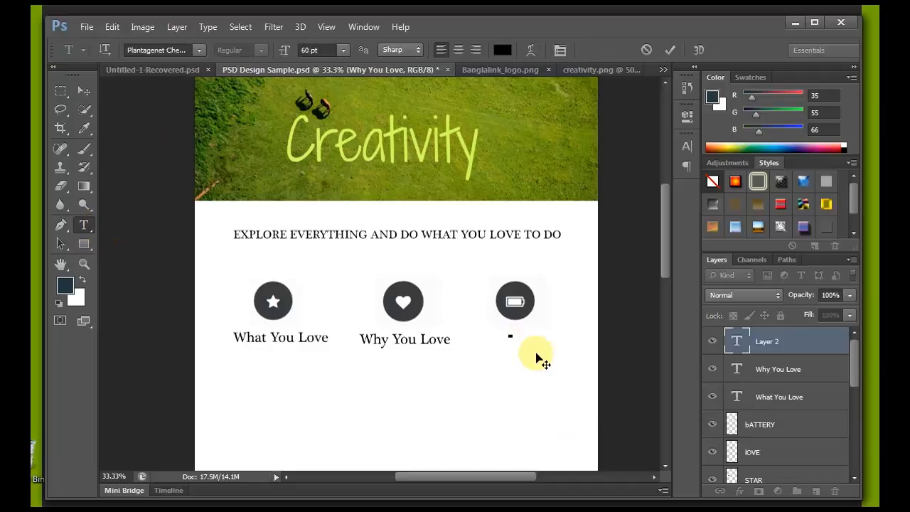
pyautogui.write('What')
pyautogui.write('Can You')
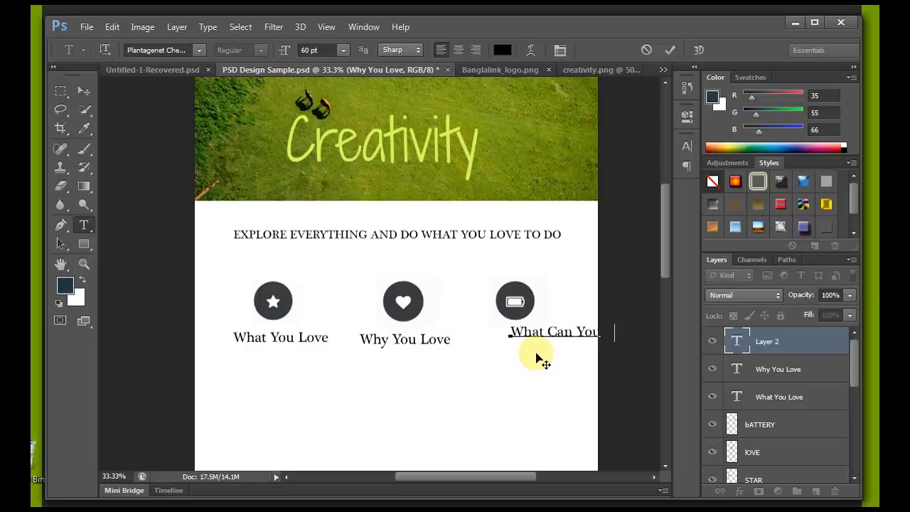
pyautogui.click(84, 91)
pyautogui.moveTo(535, 331); pyautogui.dragTo(500, 344)
pyautogui.press('Up')
pyautogui.press('Up')
pyautogui.press('Up')
pyautogui.press('Up')
pyautogui.press('Up')
pyautogui.press('Up')
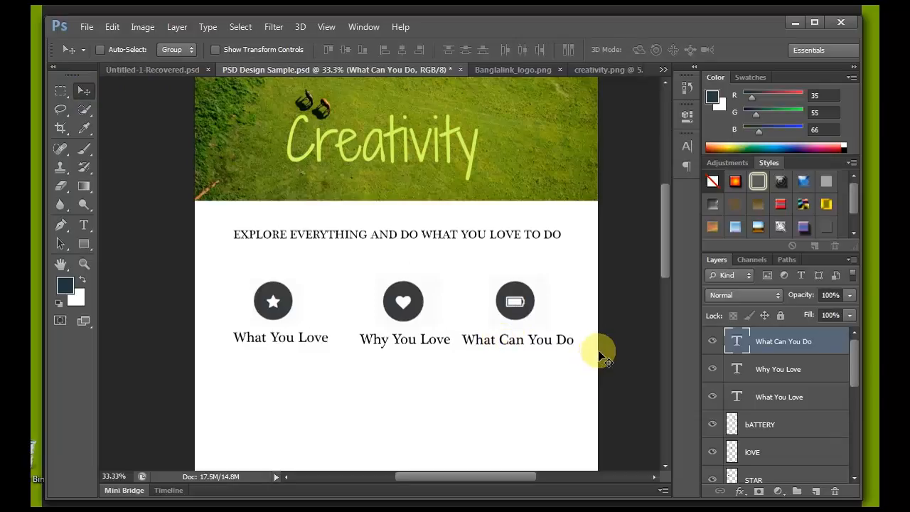
# - Space out the three captions by shifting "What You Love" and "Why You Love" left and "What Can You Do" slightly down
pyautogui.click(775, 398)
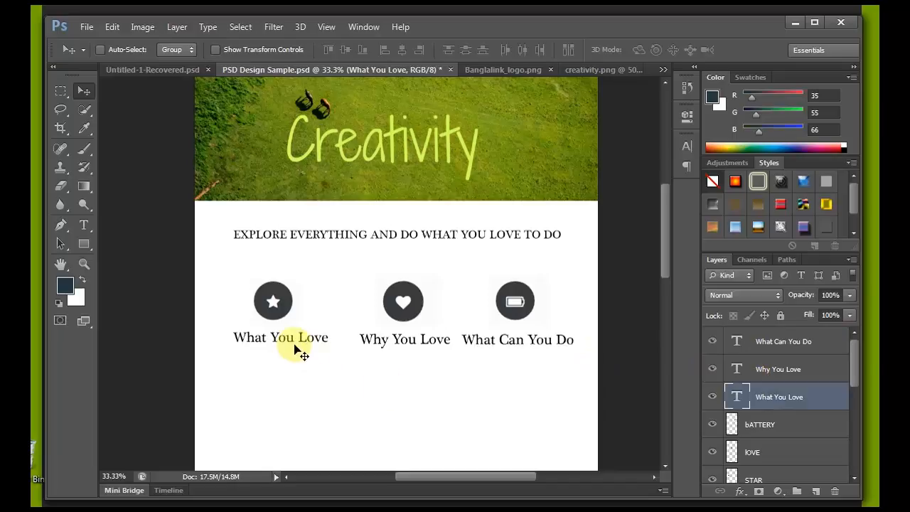
pyautogui.moveTo(300, 349); pyautogui.dragTo(282, 337)
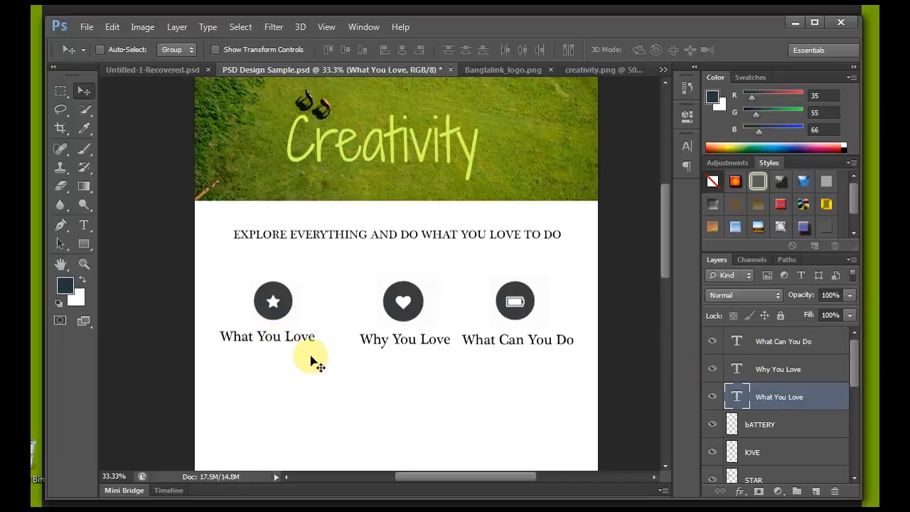
pyautogui.click(793, 369)
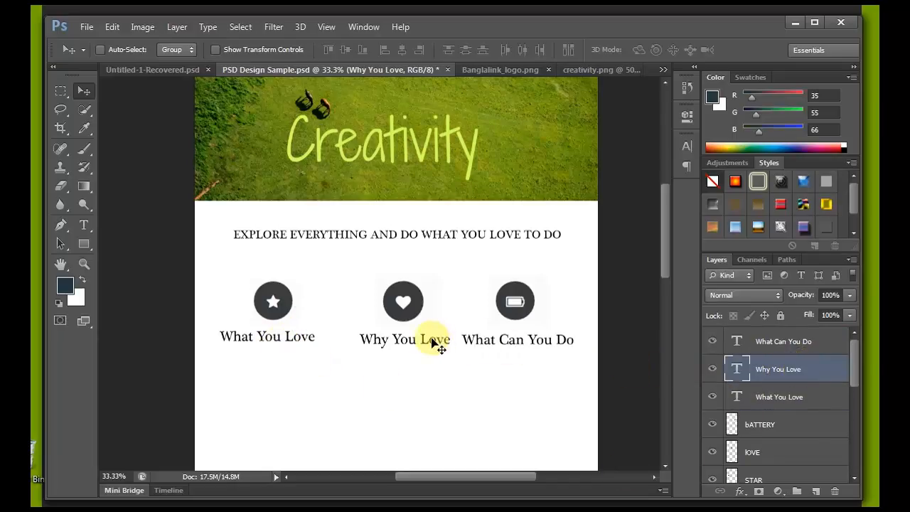
pyautogui.moveTo(435, 341); pyautogui.dragTo(399, 343)
pyautogui.click(793, 349)
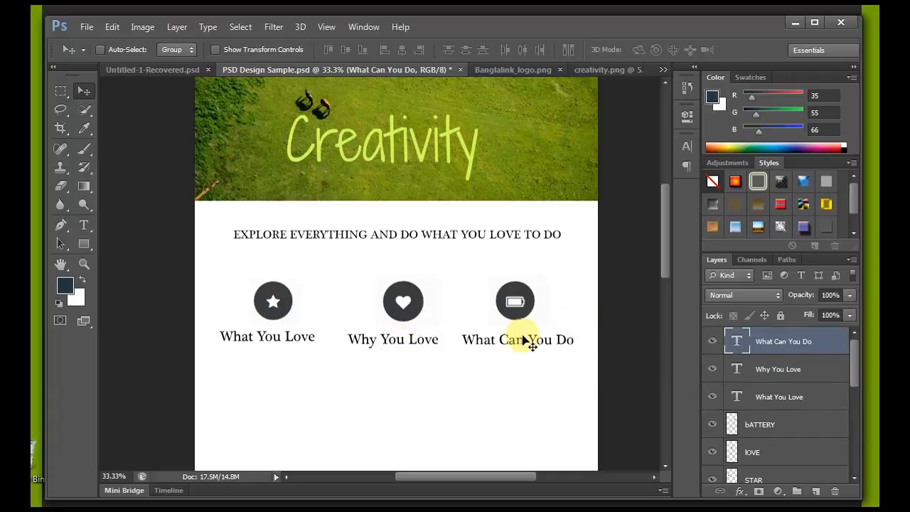
pyautogui.moveTo(524, 339); pyautogui.dragTo(529, 343)
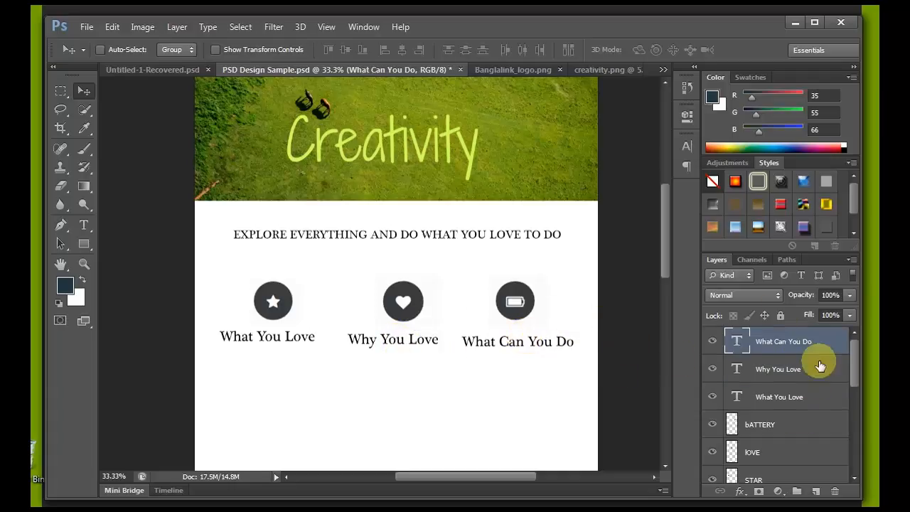
# - Move the heart icon slightly left so it is centred above the "Why You Love" caption
pyautogui.click(773, 451)
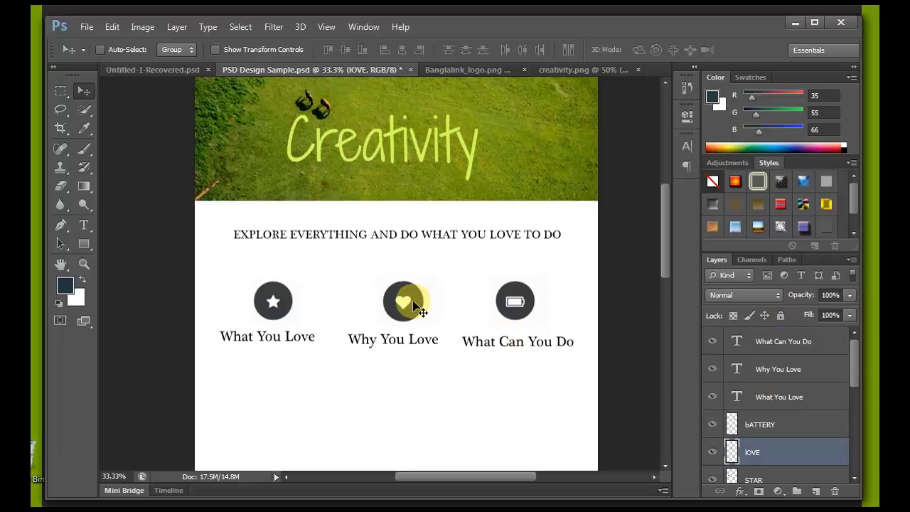
pyautogui.moveTo(413, 300)
pyautogui.mouseDown()
pyautogui.moveTo(399, 301)
pyautogui.moveTo(409, 304)
pyautogui.mouseUp()
pyautogui.scroll(2, 447, 311)
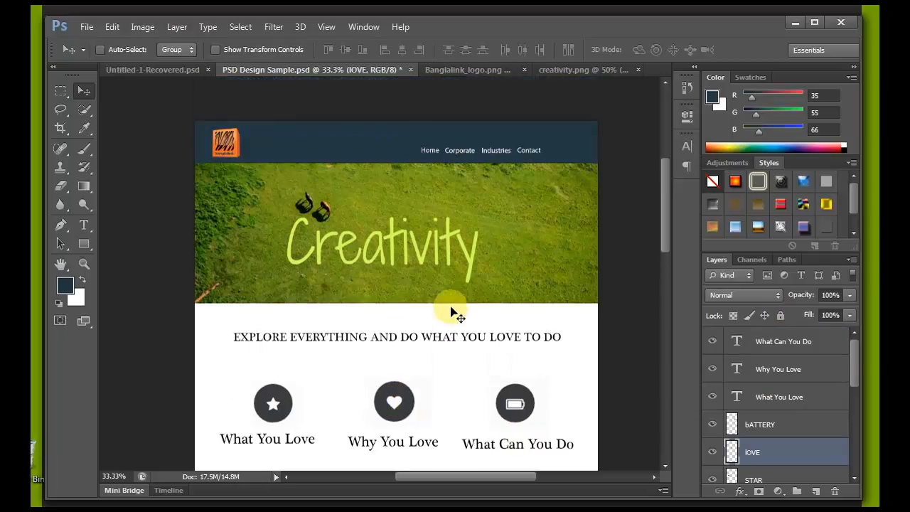
pyautogui.scroll(-6, 453, 314)
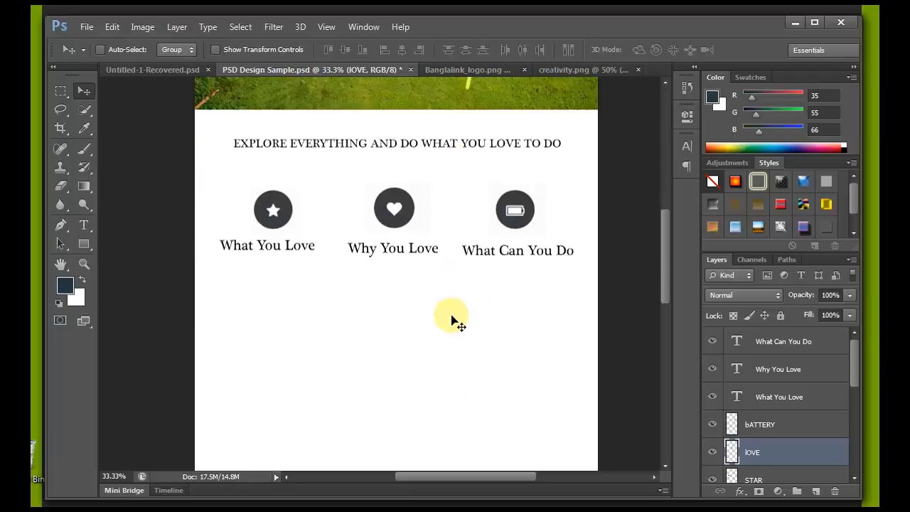
# - Raise the "What Can You Do" caption slightly so it lines up with the "Why You Love" caption
pyautogui.click(806, 342)
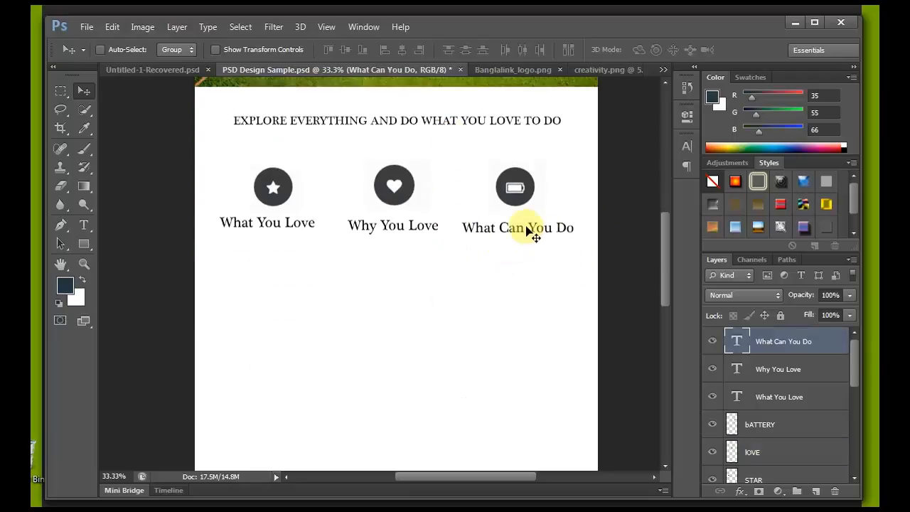
pyautogui.moveTo(529, 233); pyautogui.dragTo(529, 230)
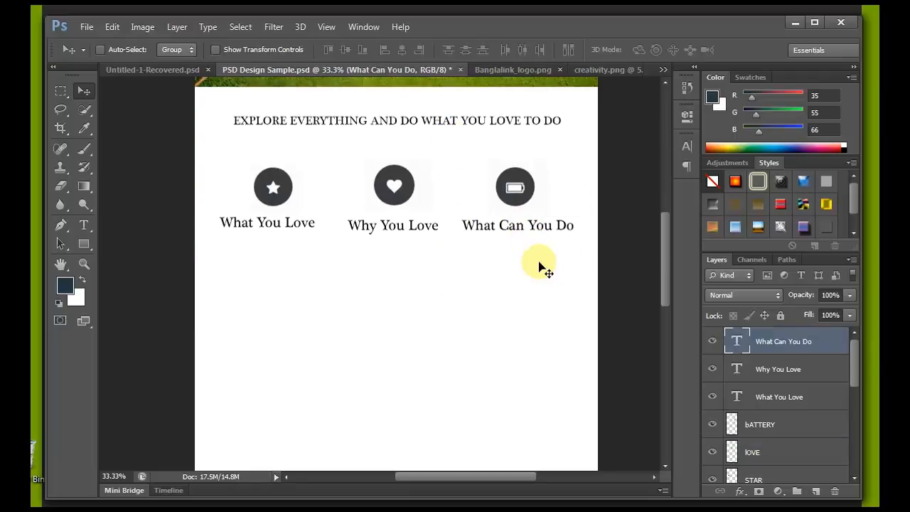
pyautogui.press('Down')
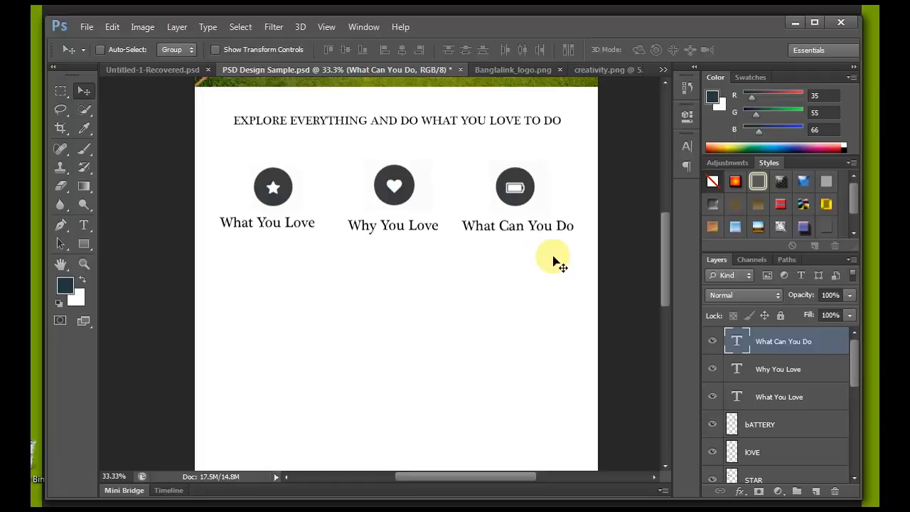
# - Copy the whole "Sed ut perspiciatis" passage from Notepad into a new text layer in Photoshop, placed directly below the "What You Love" caption
pyautogui.click(82, 229)
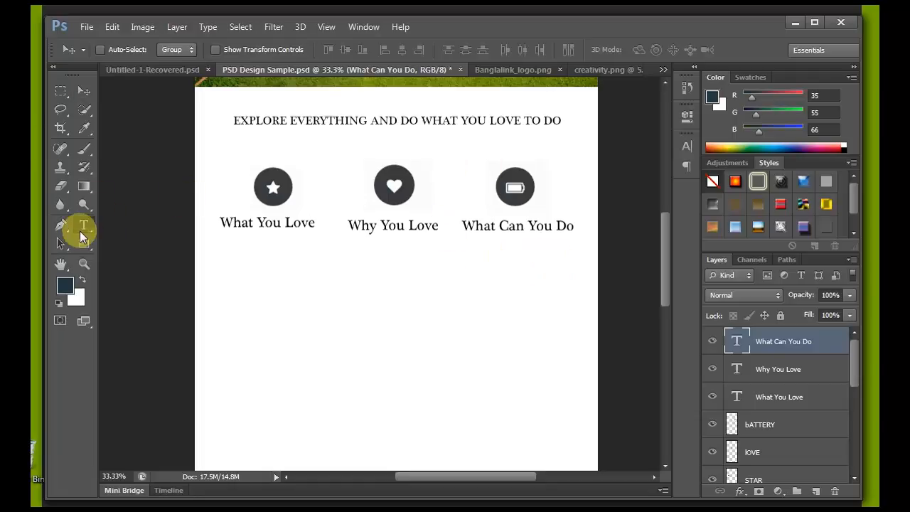
pyautogui.click(265, 269)
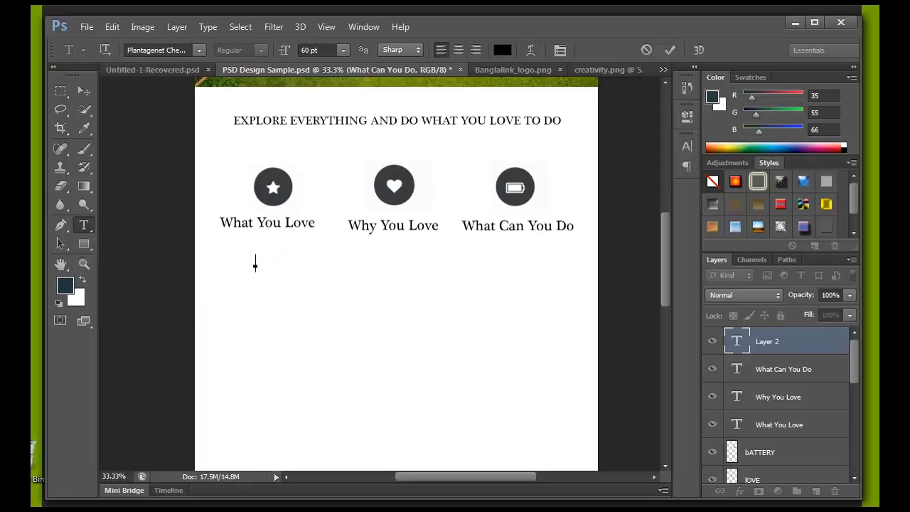
pyautogui.click(36, 305)
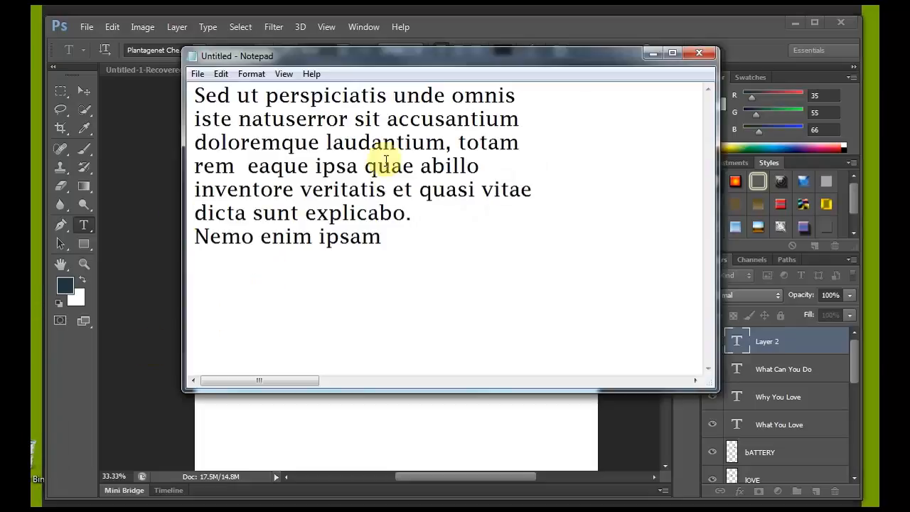
pyautogui.click(382, 238)
pyautogui.moveTo(383, 238); pyautogui.dragTo(169, 73)
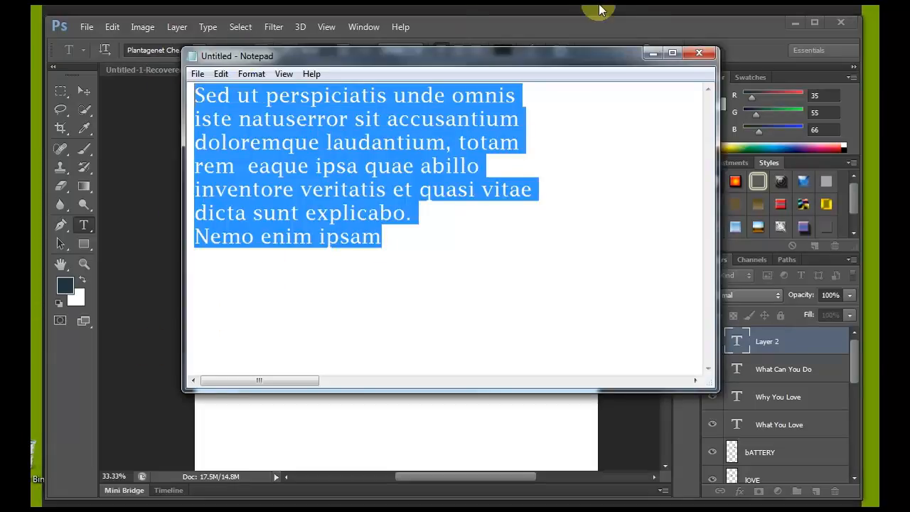
pyautogui.click(652, 54)
pyautogui.write('Sed ut perspiciatis unde omnis iste natus error sit accusantium doloremque laudantium, totam rem  eaque ipsa quae ab illo inventore veritatis et quasi vitae  dicta sunt explicabo. Nemo enim ipsam')
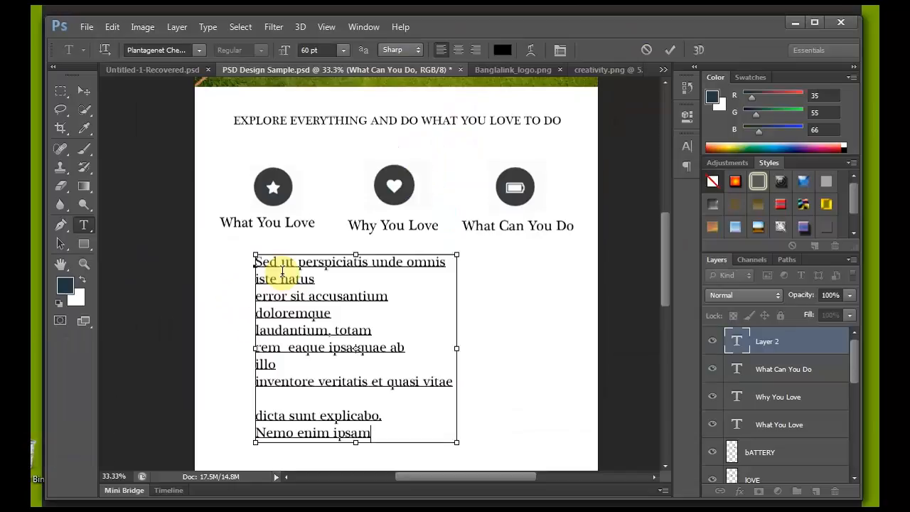
pyautogui.click(669, 50)
pyautogui.click(86, 93)
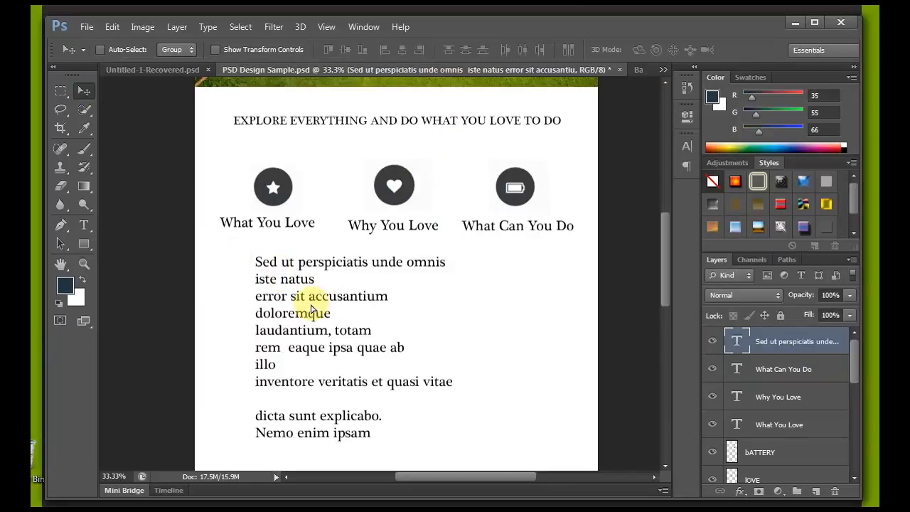
pyautogui.moveTo(310, 304); pyautogui.dragTo(278, 292)
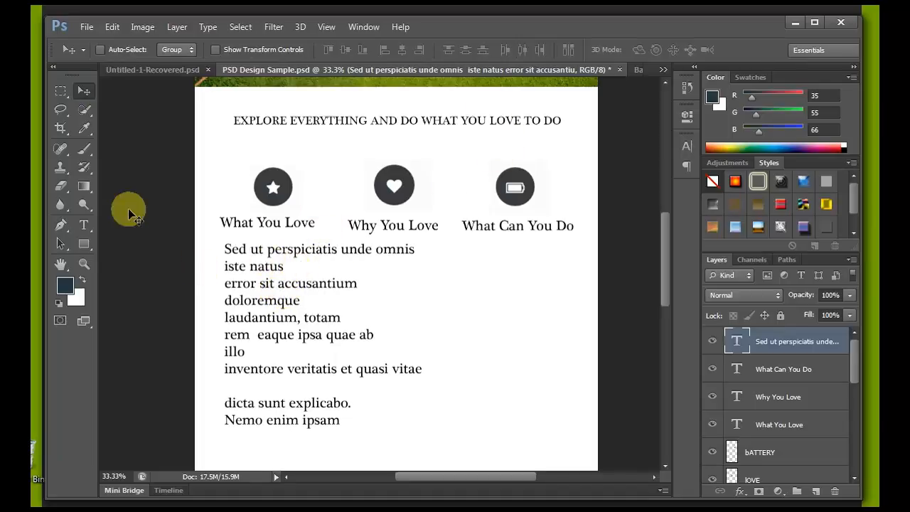
# - Set the font size of the entire "Sed ut perspiciatis" paragraph to 24 pt
pyautogui.click(83, 224)
pyautogui.click(283, 284)
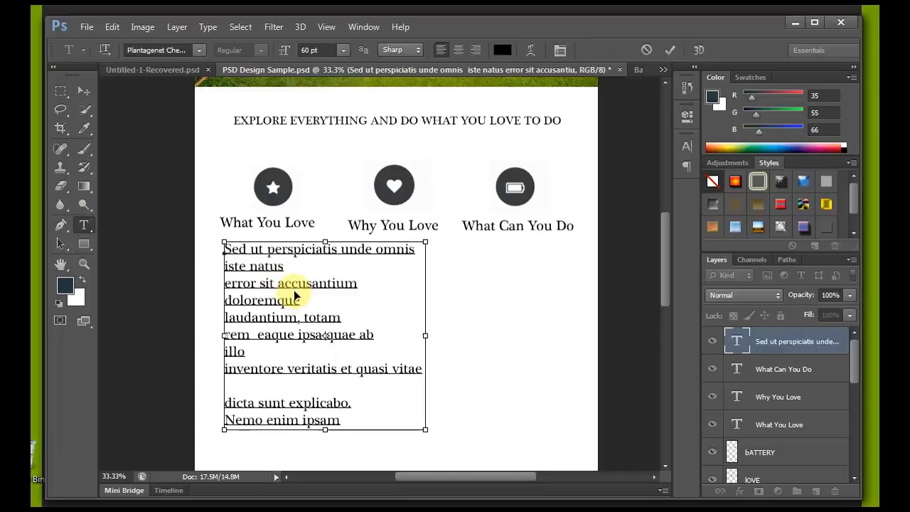
pyautogui.hotkey('ctrl', 'a')
pyautogui.click(344, 52)
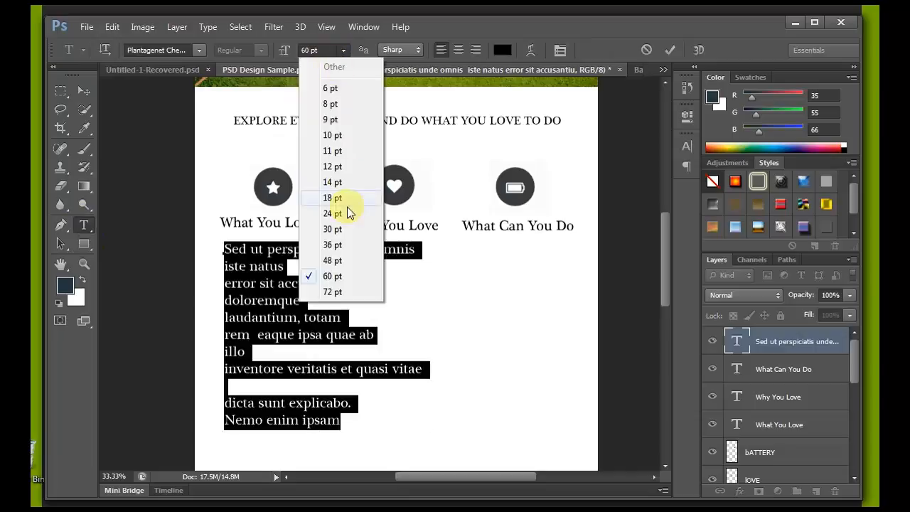
pyautogui.click(335, 212)
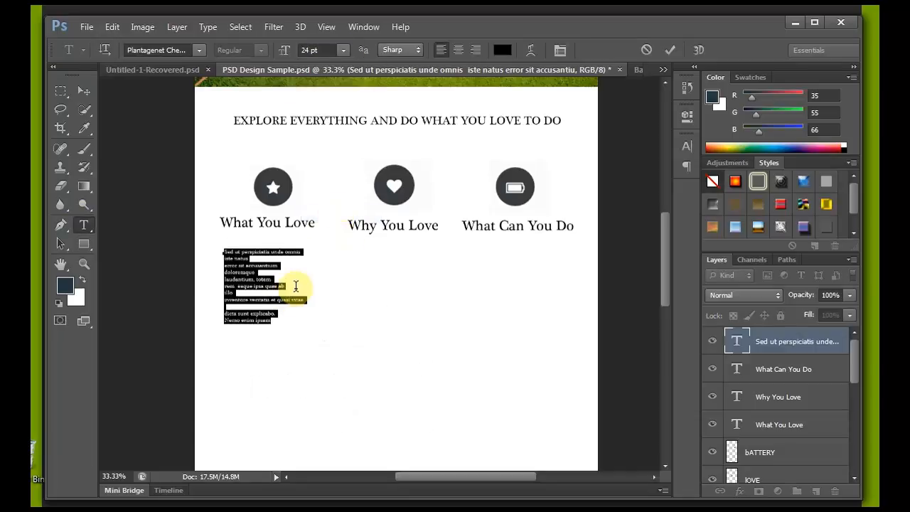
# - Rejoin the short lines of the "Sed ut perspiciatis" paragraph into "iste natus error sit", "accusantium doloremque" and "illo inventore veritatis et quasi vitae"
pyautogui.click(294, 284)
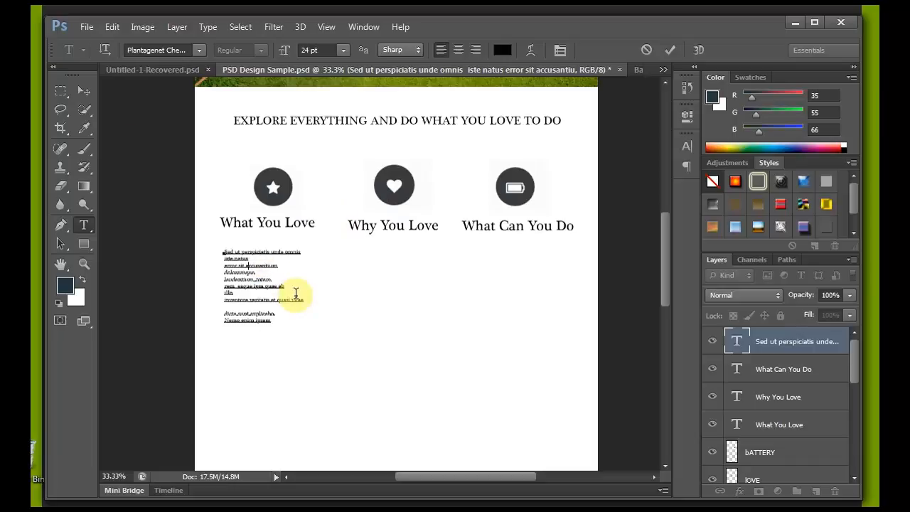
pyautogui.press('Return')
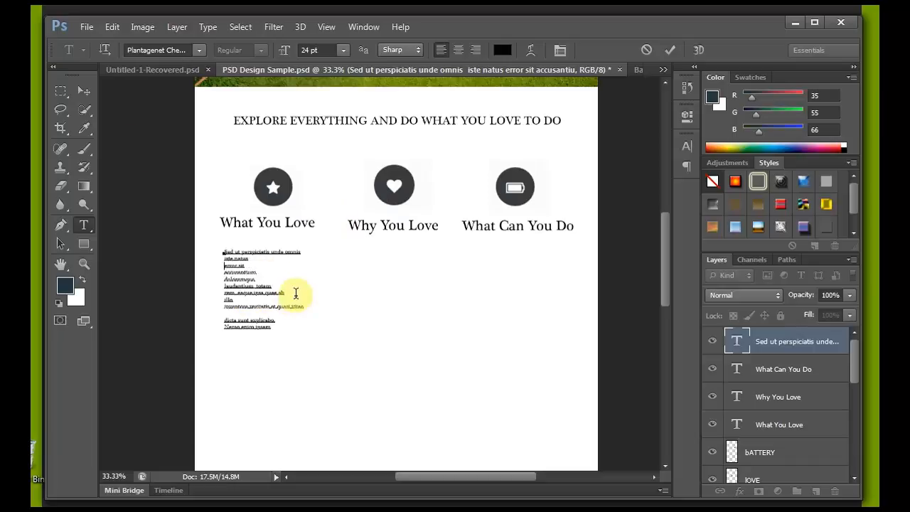
pyautogui.press('BackSpace')
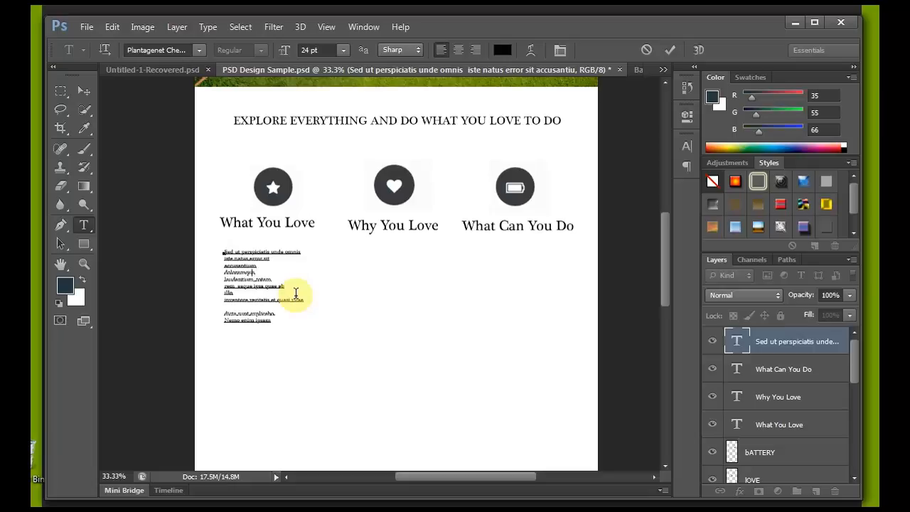
pyautogui.click(226, 271)
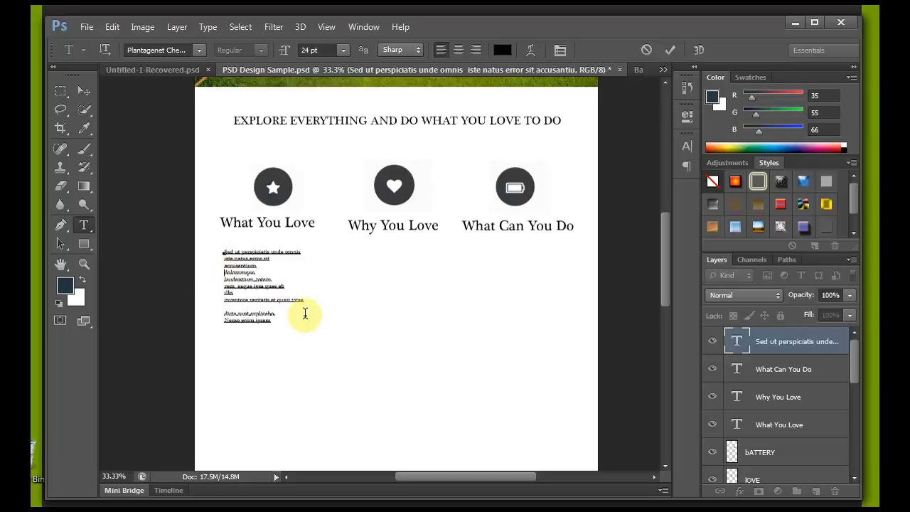
pyautogui.press('BackSpace')
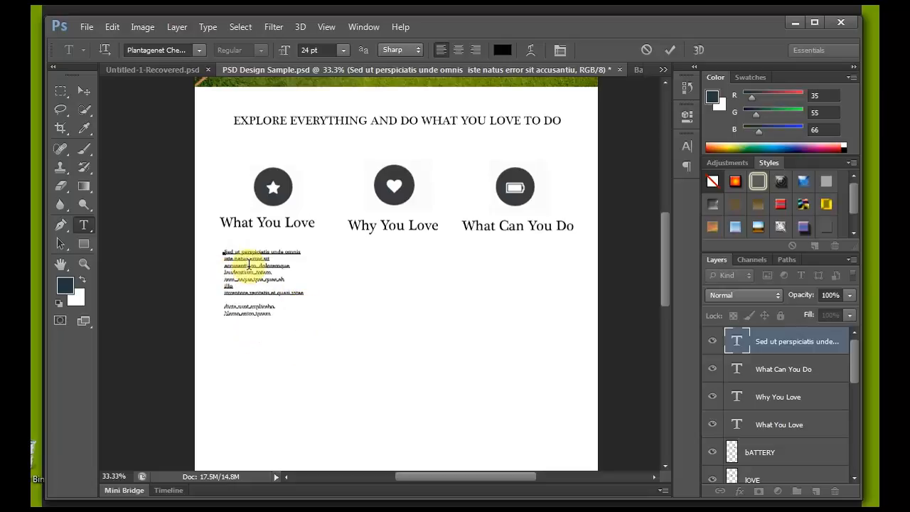
pyautogui.click(224, 293)
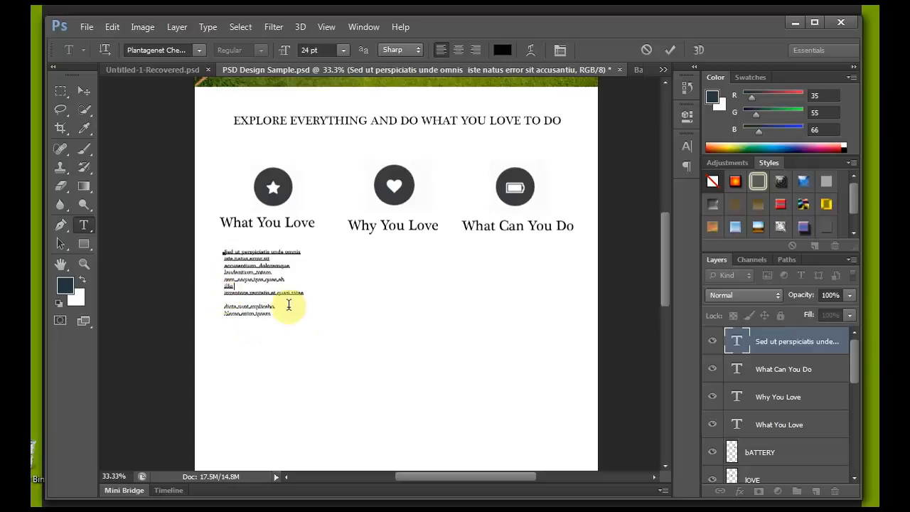
pyautogui.press('BackSpace')
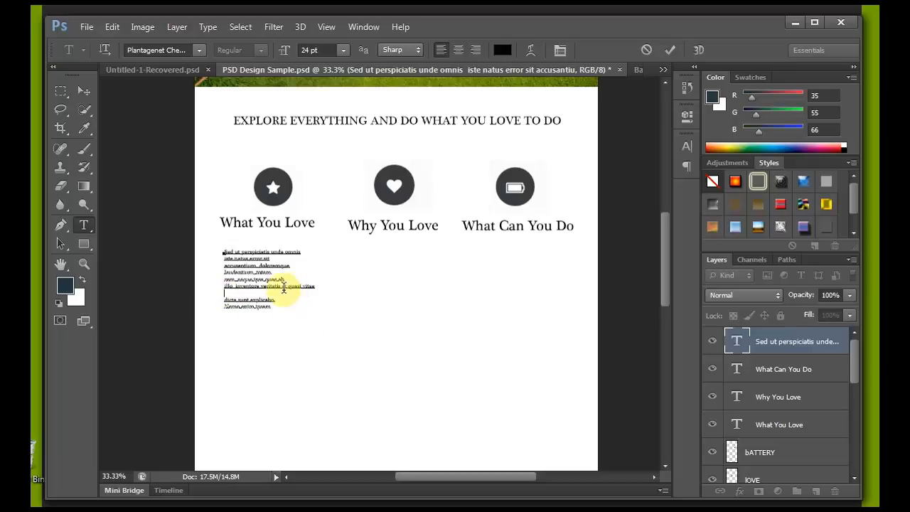
# - Move "quasi vitae" to its own line after a blank line, directly above "dicta sunt explicabo", and commit the paragraph text
pyautogui.click(287, 286)
pyautogui.press('Return')
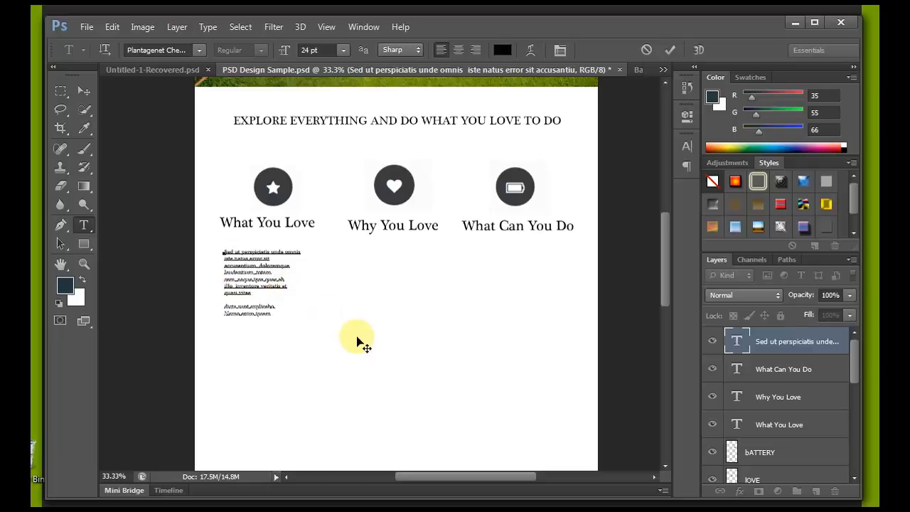
pyautogui.press('Return')
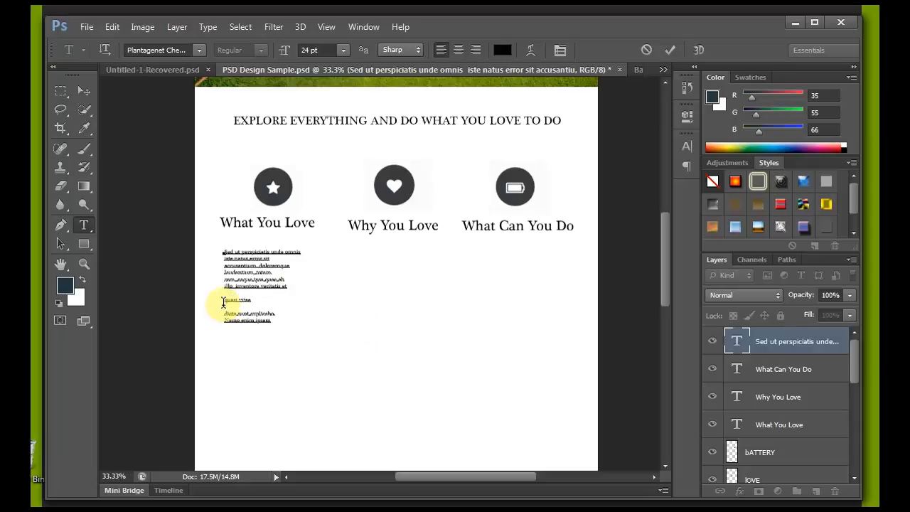
pyautogui.press('Delete')
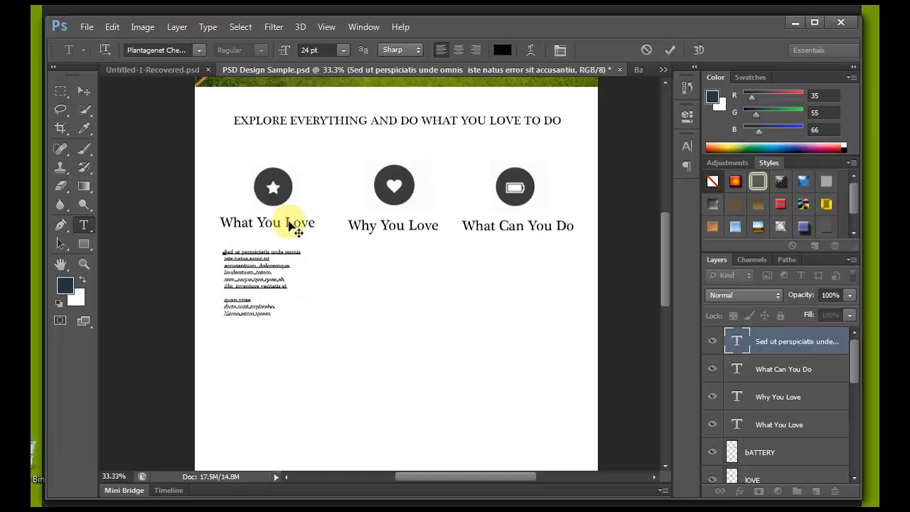
pyautogui.click(668, 52)
# - Move the "Sed ut perspiciatis" paragraph up and slightly right so it sits centred directly under the "What You Love" caption
pyautogui.click(84, 91)
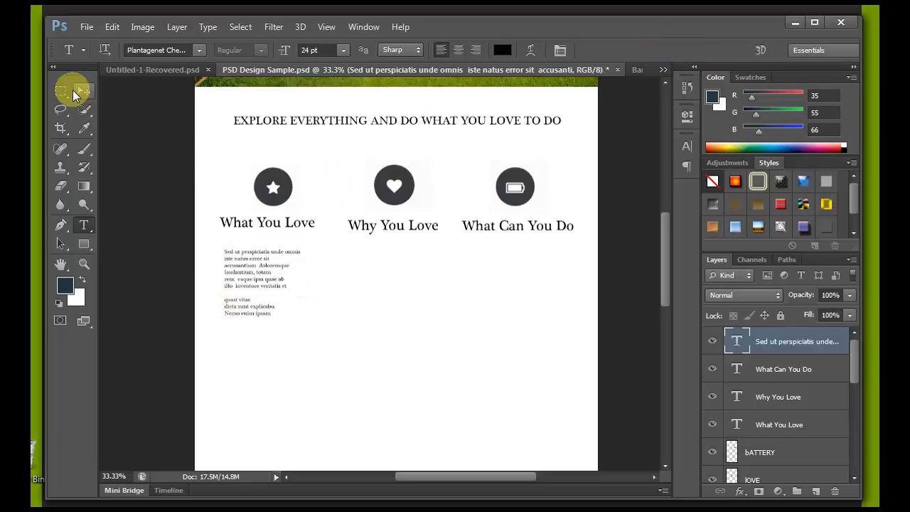
pyautogui.moveTo(254, 270)
pyautogui.mouseDown()
pyautogui.moveTo(264, 256)
pyautogui.moveTo(266, 275)
pyautogui.mouseUp()
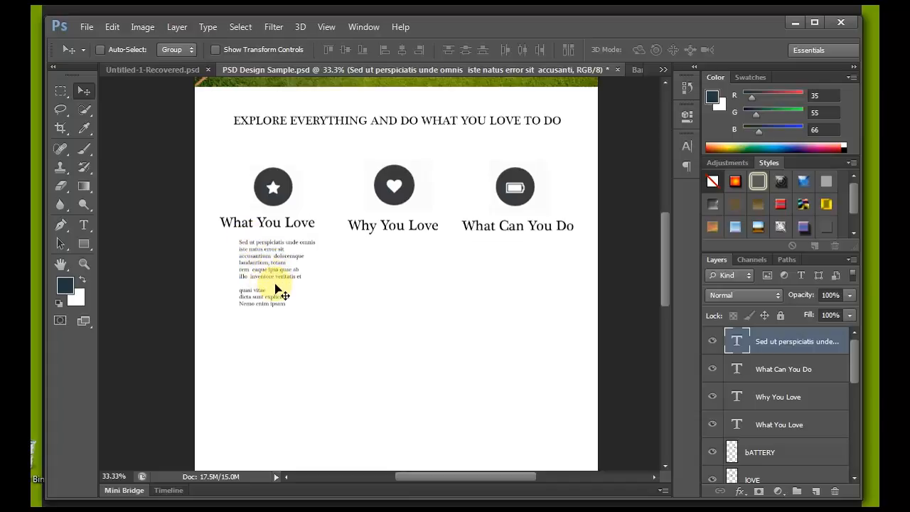
pyautogui.moveTo(267, 265); pyautogui.dragTo(263, 262)
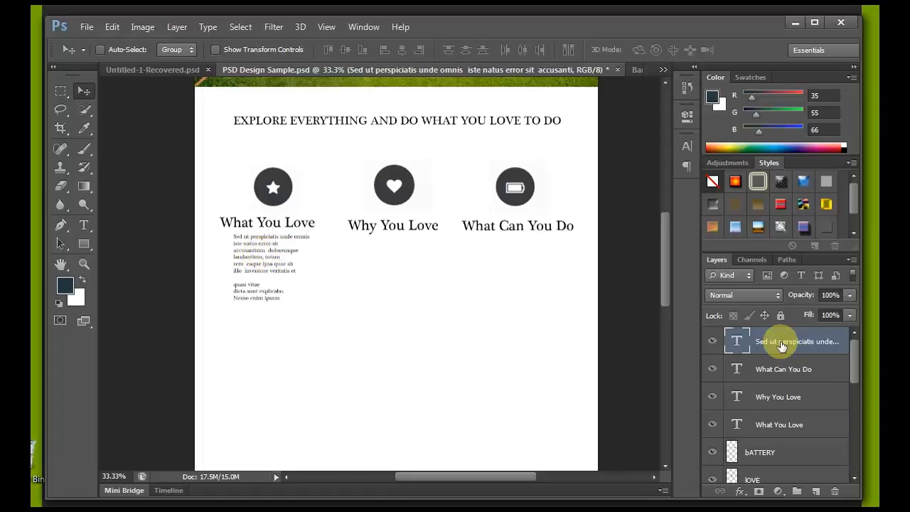
# - Duplicate the paragraph layer twice and place the copies under the "What Can You Do" and "Why You Love" captions
pyautogui.moveTo(782, 346); pyautogui.dragTo(816, 491)
pyautogui.moveTo(806, 348); pyautogui.dragTo(814, 489)
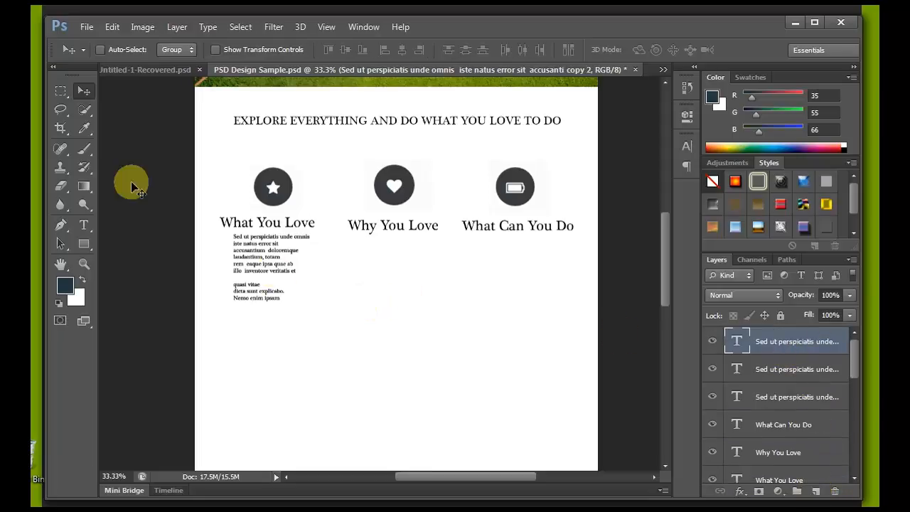
pyautogui.moveTo(294, 291); pyautogui.dragTo(497, 275)
pyautogui.click(800, 370)
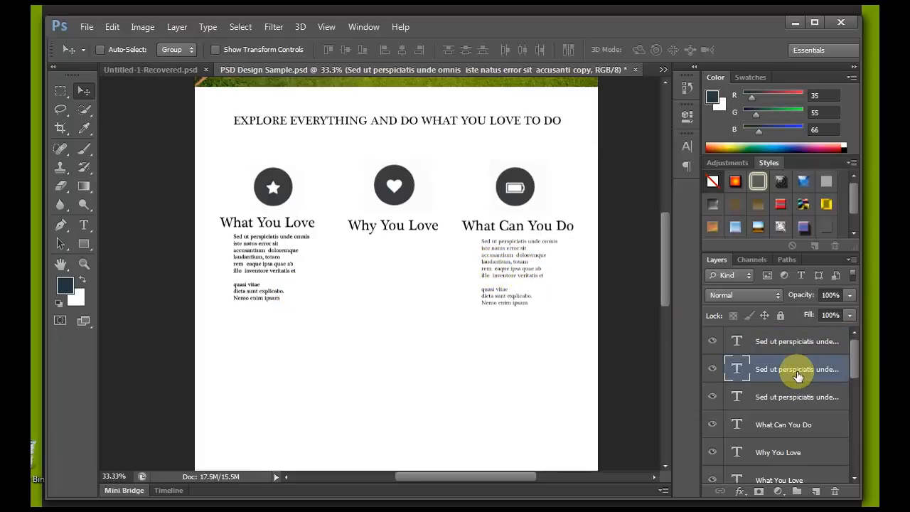
pyautogui.moveTo(263, 251); pyautogui.dragTo(384, 267)
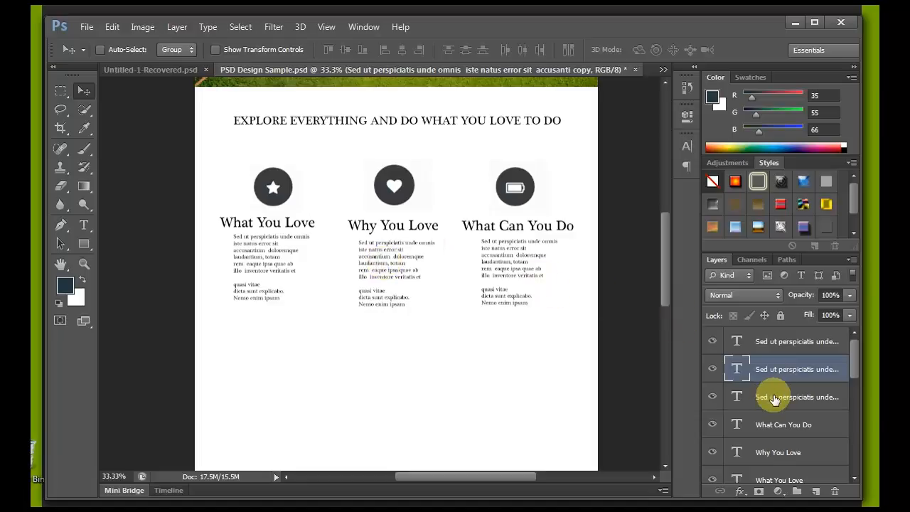
# - Lower the paragraph under "What You Love" level with the other two and nudge the paragraph under "What Can You Do"
pyautogui.click(773, 397)
pyautogui.moveTo(254, 252); pyautogui.dragTo(259, 260)
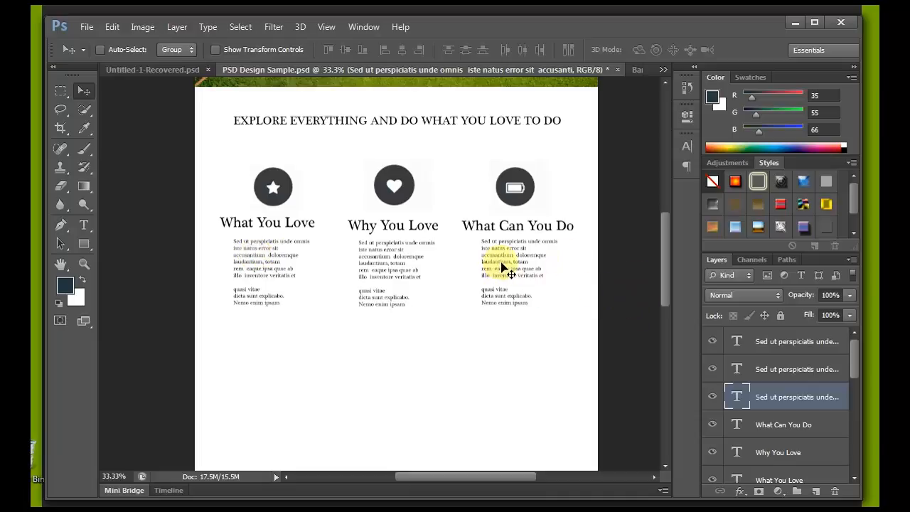
pyautogui.click(796, 341)
pyautogui.moveTo(512, 261); pyautogui.dragTo(508, 260)
# - Select a full-width rectangular band below the three paragraphs and fill it with the dark blue foreground colour, rasterizing the active text layer
pyautogui.scroll(1, 453, 302)
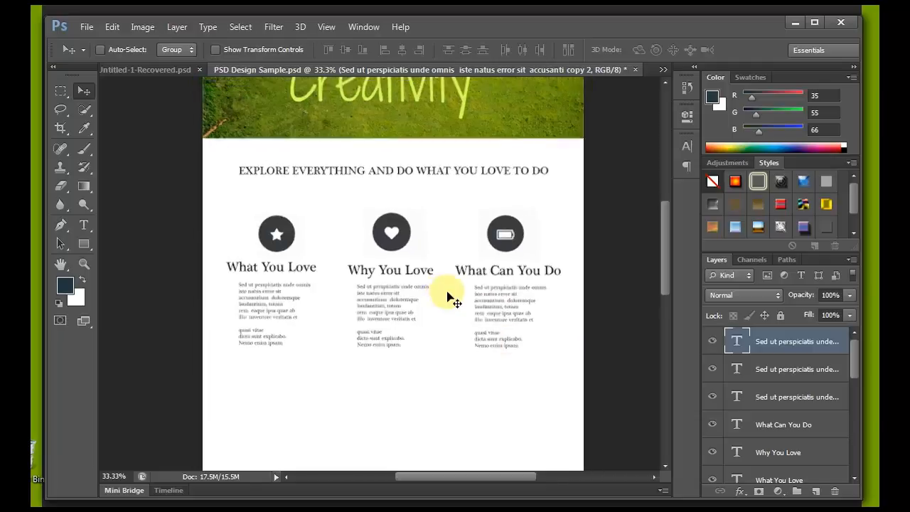
pyautogui.hotkey('ctrl', '-')
pyautogui.hotkey('ctrl', '-')
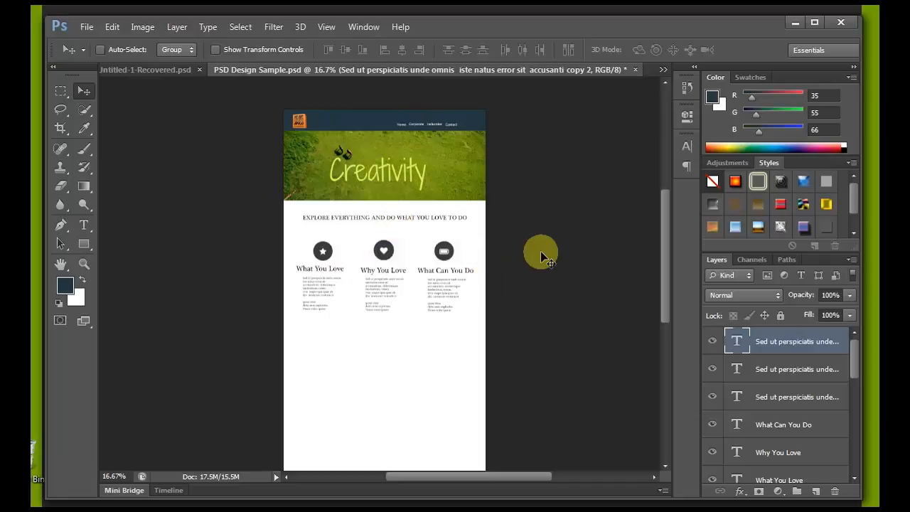
pyautogui.moveTo(661, 265)
pyautogui.mouseDown()
pyautogui.moveTo(660, 244)
pyautogui.moveTo(662, 277)
pyautogui.mouseUp()
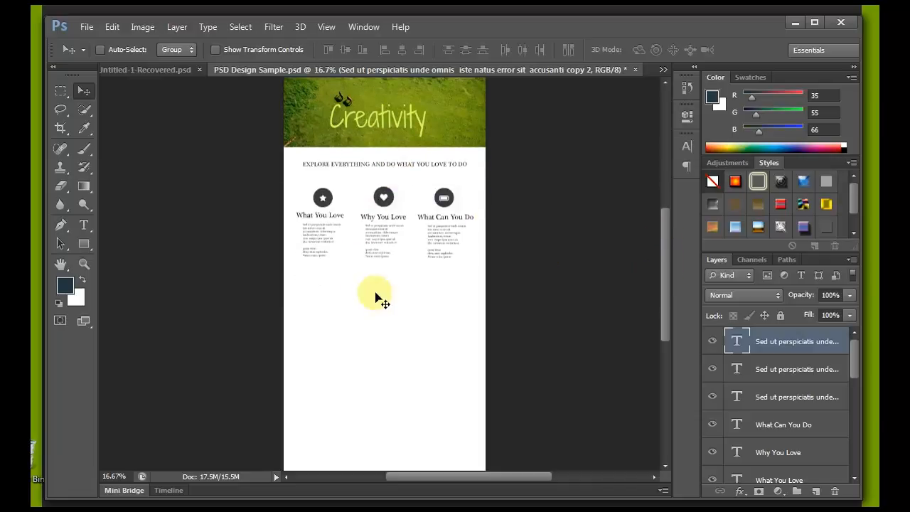
pyautogui.hotkey('ctrl', '+')
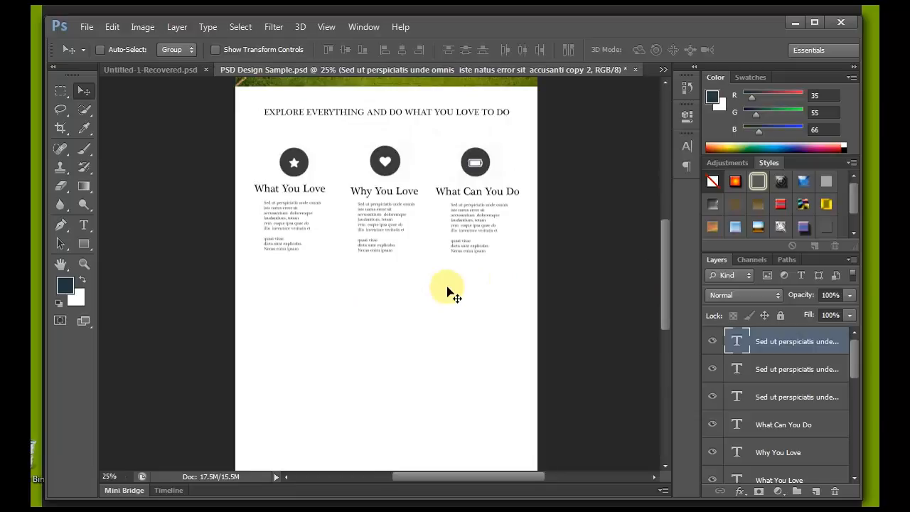
pyautogui.hotkey('ctrl', '+')
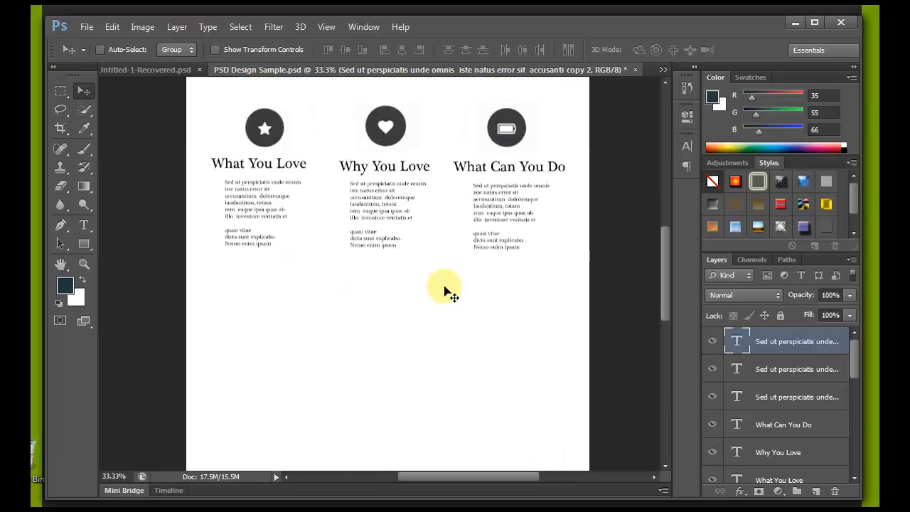
pyautogui.click(61, 90)
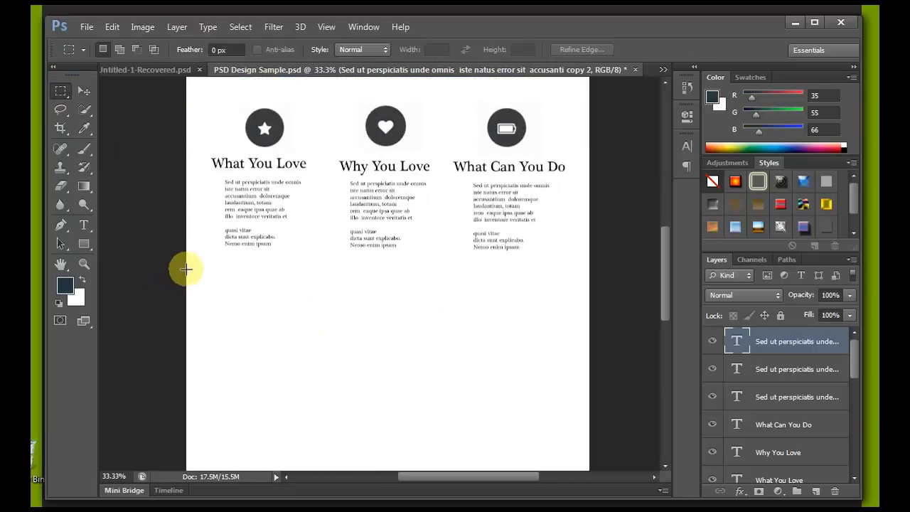
pyautogui.moveTo(186, 269); pyautogui.dragTo(589, 349)
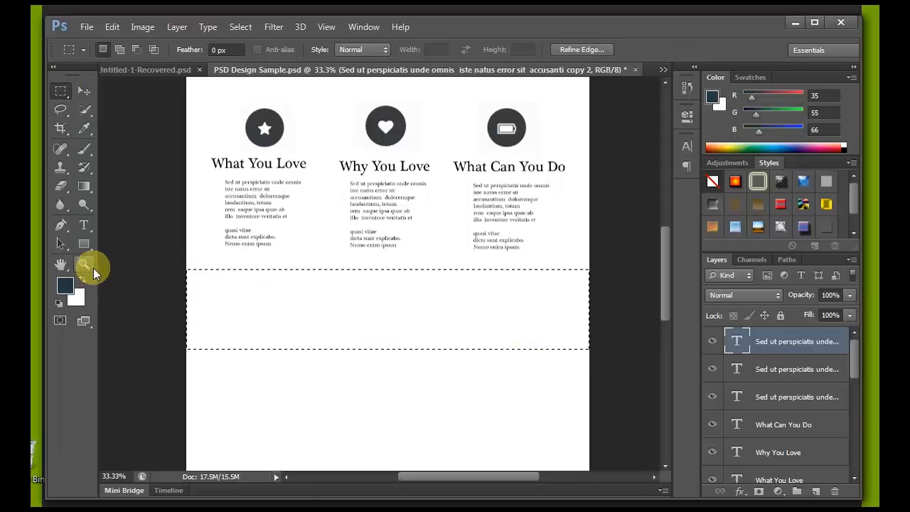
pyautogui.click(84, 186)
pyautogui.click(136, 199)
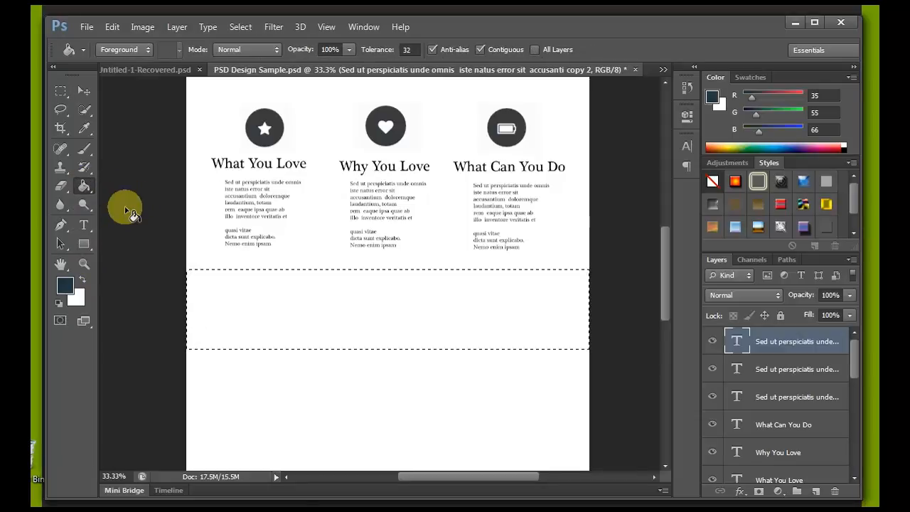
pyautogui.click(207, 285)
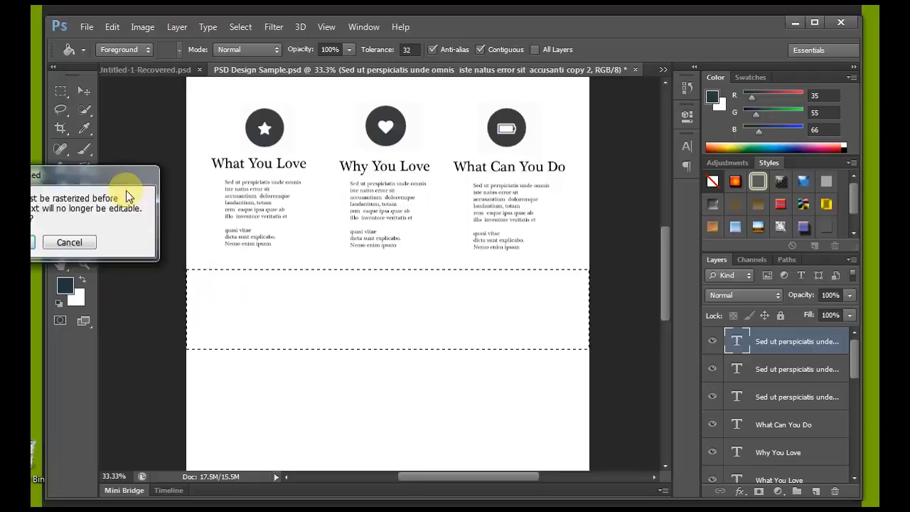
pyautogui.click(246, 267)
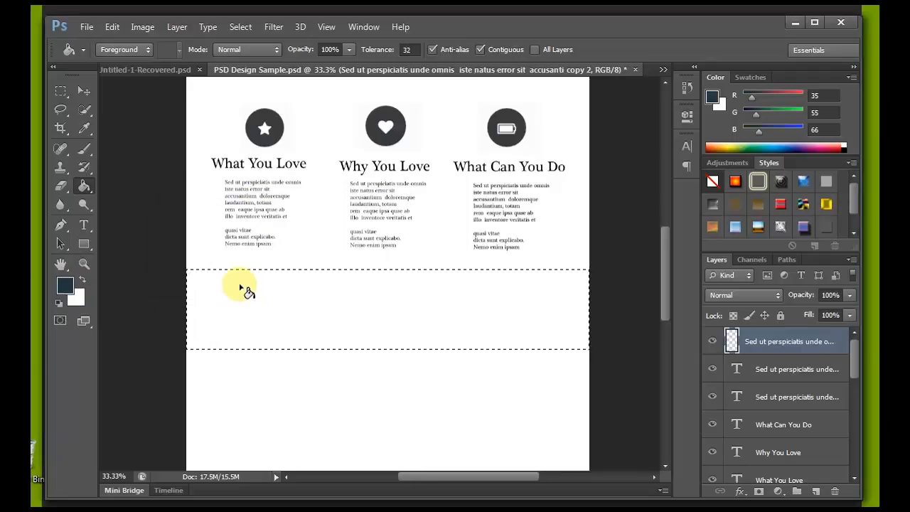
pyautogui.click(240, 290)
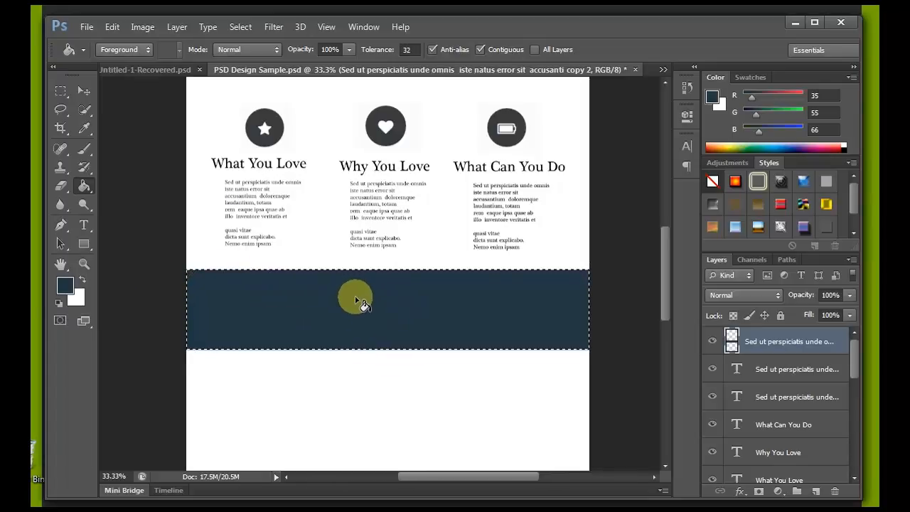
# - Add the text "Don't Think" in the middle of the dark blue band, coloured white (fff) at 72 pt
pyautogui.click(84, 225)
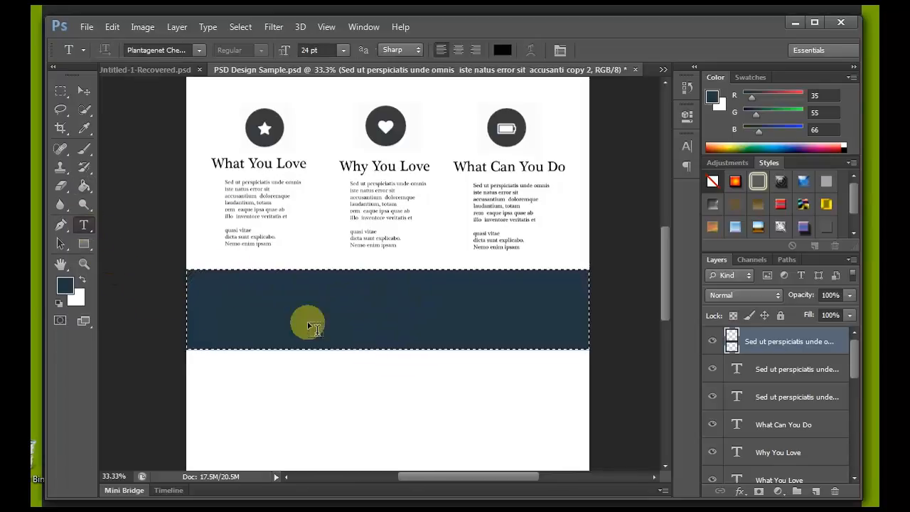
pyautogui.click(359, 322)
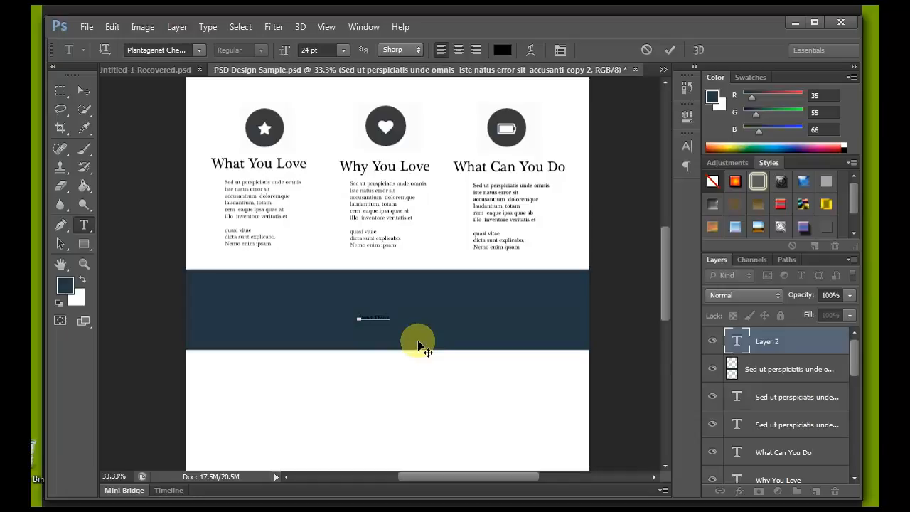
pyautogui.click(502, 49)
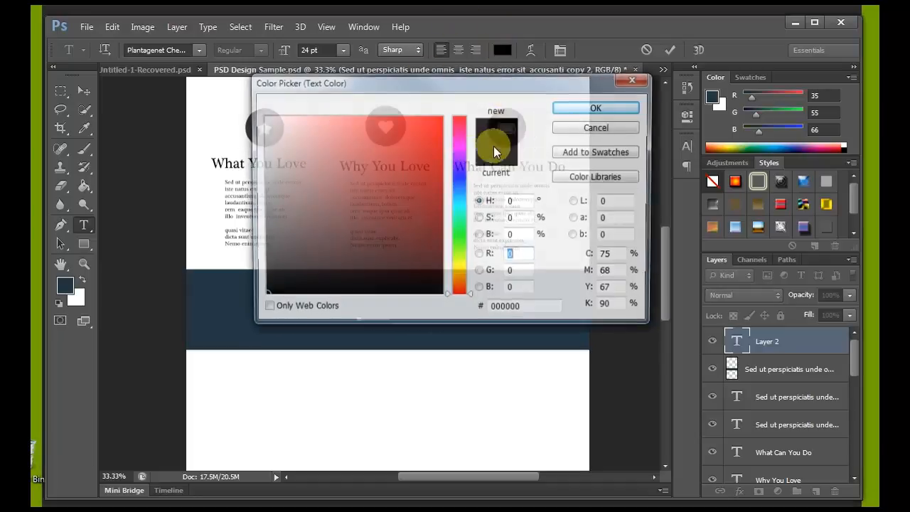
pyautogui.click(269, 117)
pyautogui.click(502, 309)
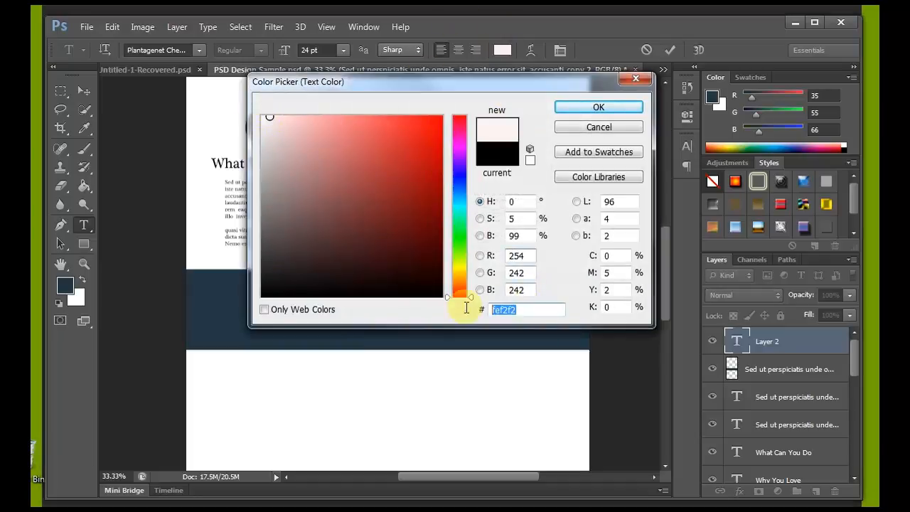
pyautogui.write('fff')
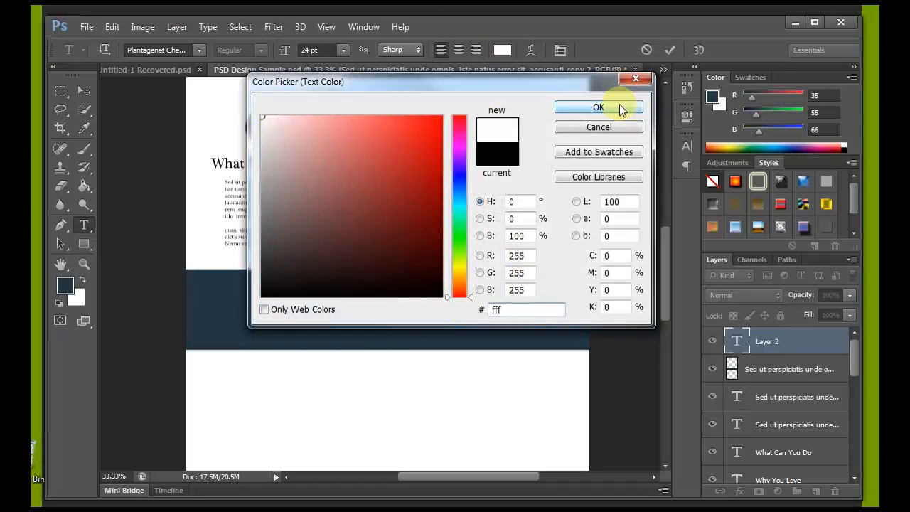
pyautogui.click(619, 105)
pyautogui.click(343, 50)
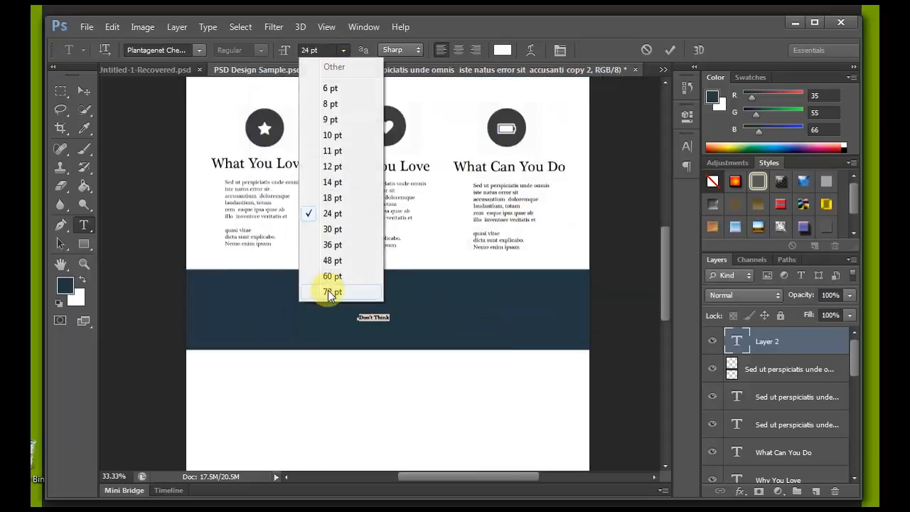
pyautogui.click(328, 290)
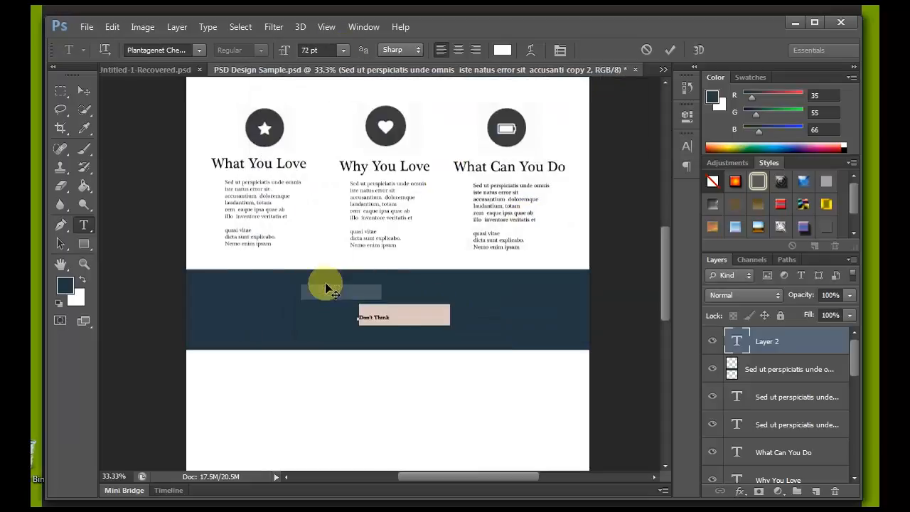
# - Extend the band text to "Don't Think Belive in action and Do Action" and move it so the whole sentence fits inside the dark blue band
pyautogui.click(438, 316)
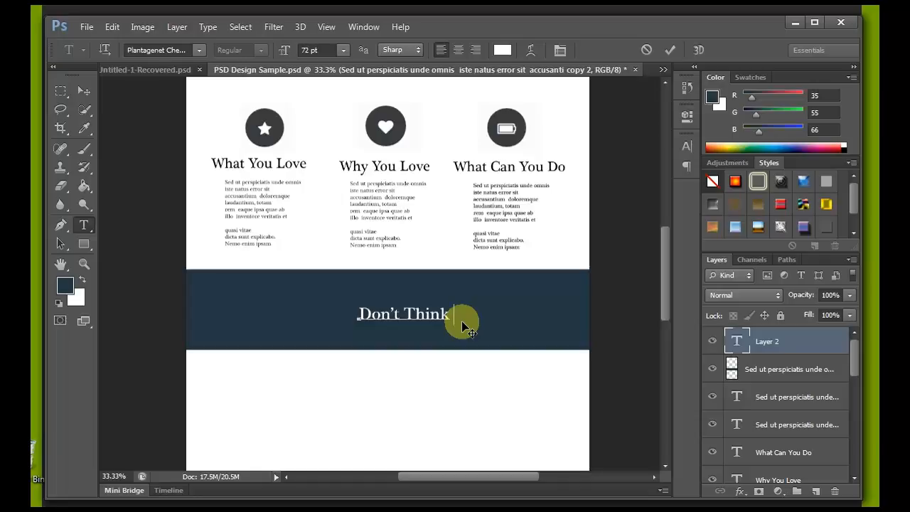
pyautogui.write('Belive in action and')
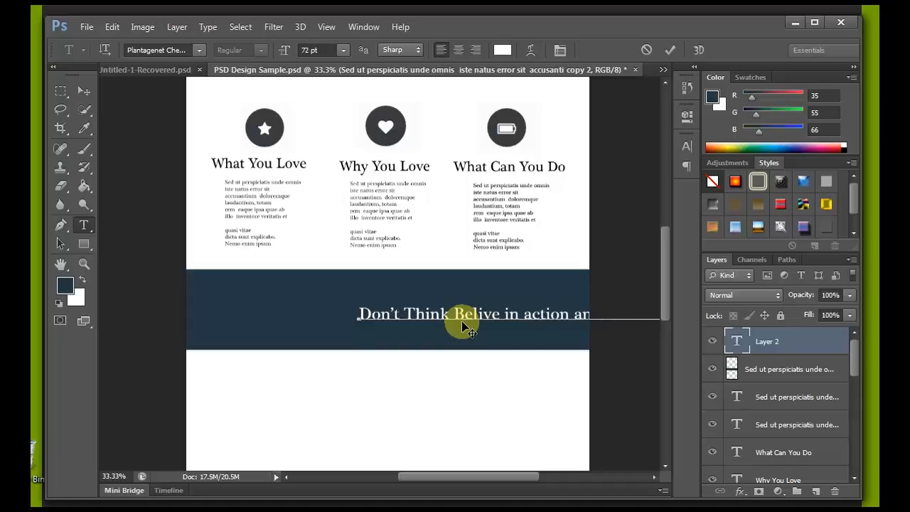
pyautogui.click(669, 49)
pyautogui.click(84, 91)
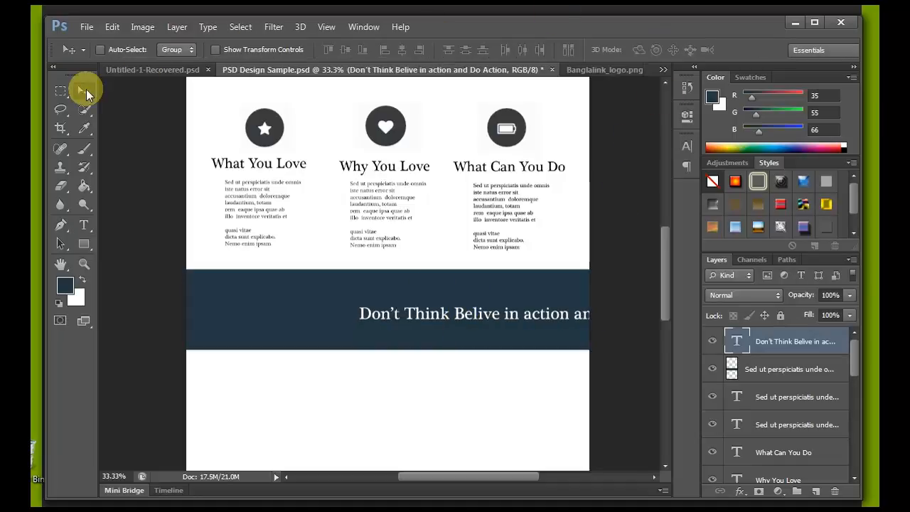
pyautogui.moveTo(502, 332); pyautogui.dragTo(371, 310)
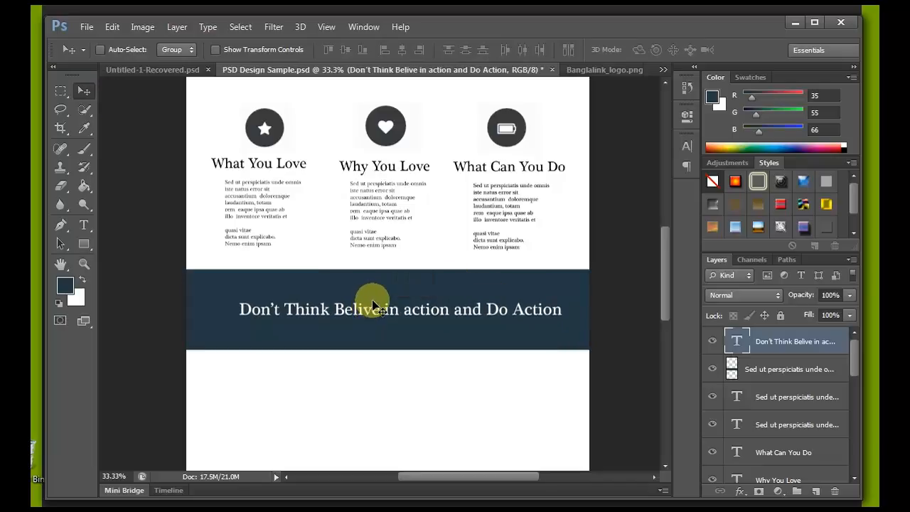
# - Correct the band text to "Don't Think, Belive in Action and Do Action" and shift it slightly to re-centre it in the band
pyautogui.press('t')
pyautogui.click(327, 309)
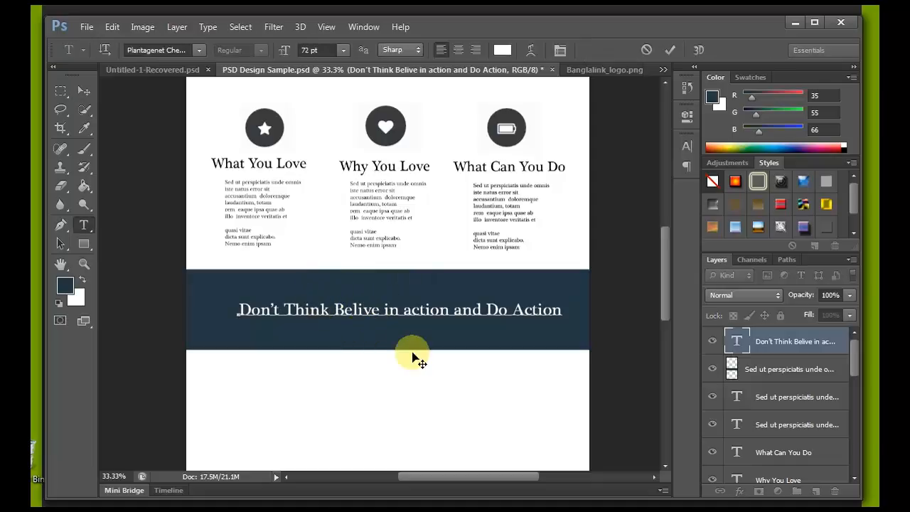
pyautogui.write(',')
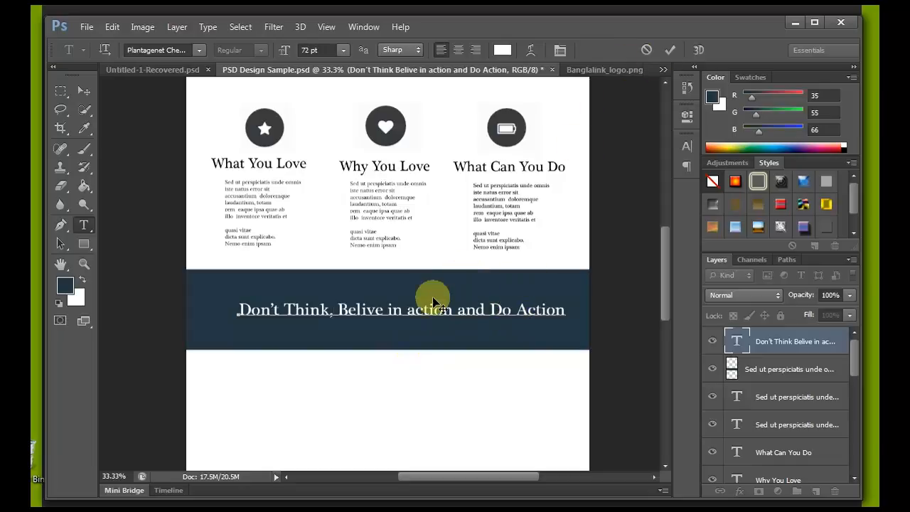
pyautogui.press('Delete')
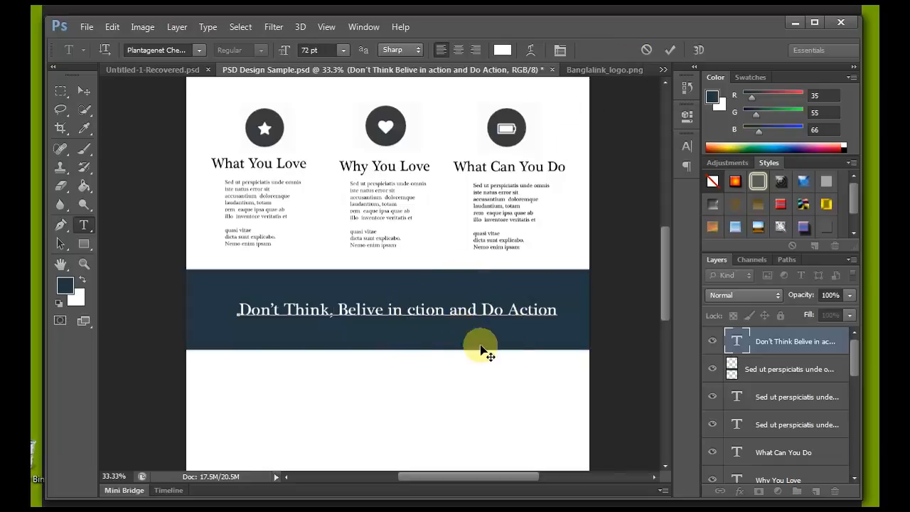
pyautogui.write('A')
pyautogui.click(678, 53)
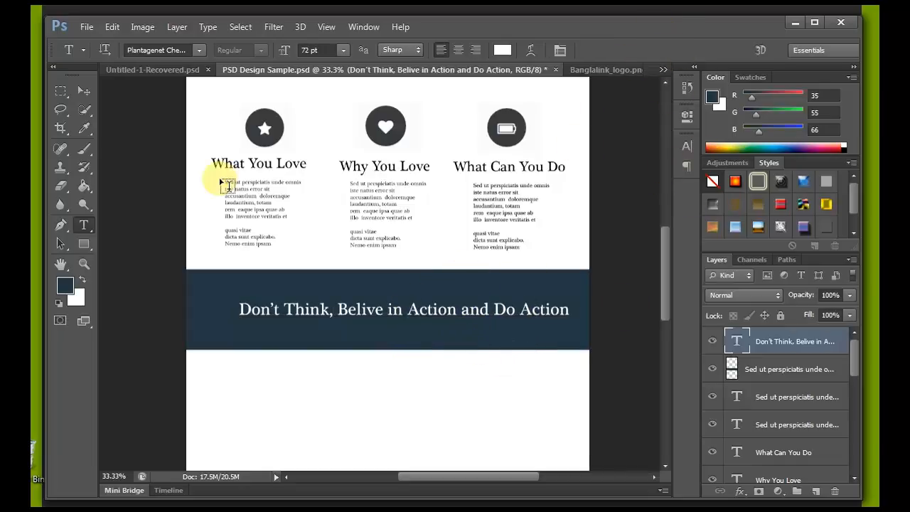
pyautogui.click(84, 91)
pyautogui.moveTo(407, 313); pyautogui.dragTo(397, 311)
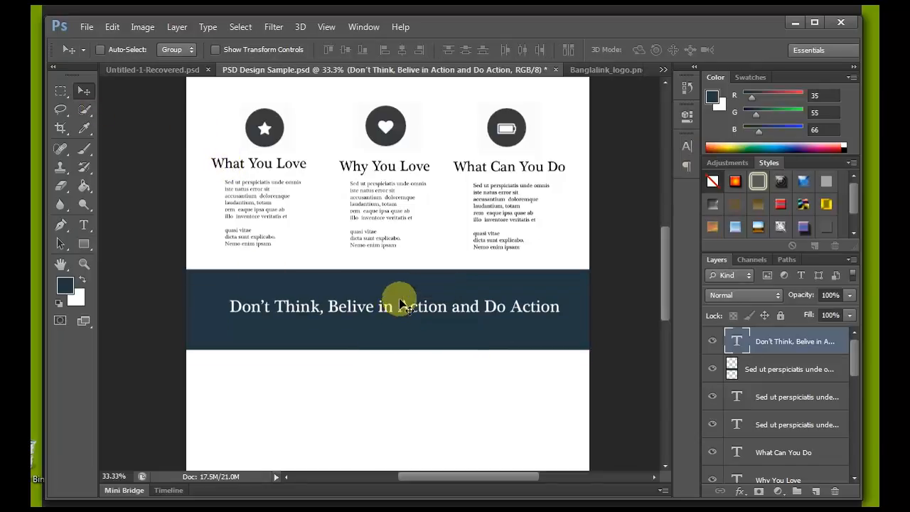
# - Review the whole page layout from the Creativity banner through the icon columns to the dark blue text band
pyautogui.scroll(5, 399, 300)
pyautogui.scroll(1, 401, 301)
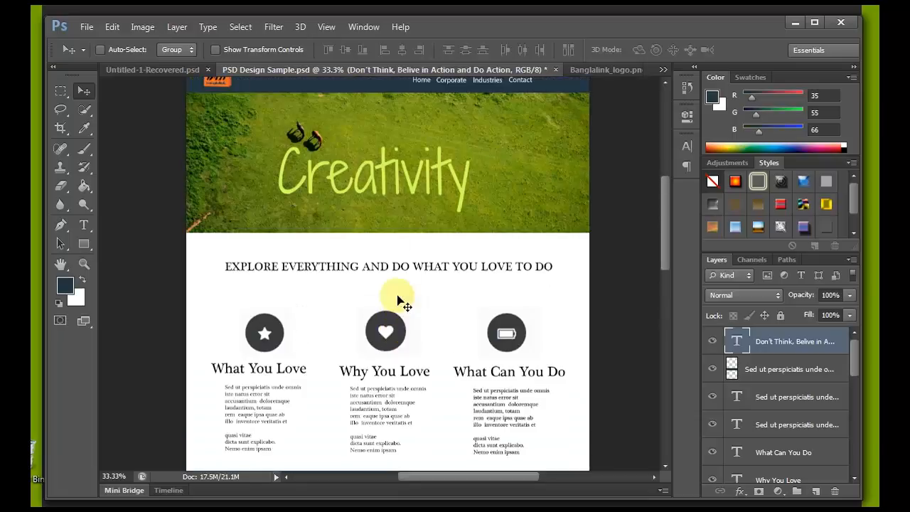
pyautogui.scroll(-4, 400, 304)
pyautogui.scroll(-1, 395, 315)
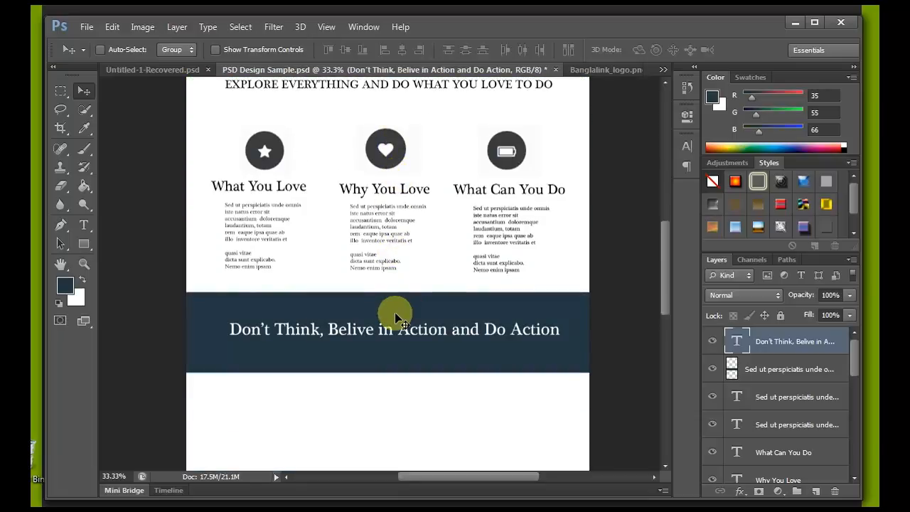
pyautogui.scroll(3, 394, 317)
pyautogui.scroll(-4, 395, 319)
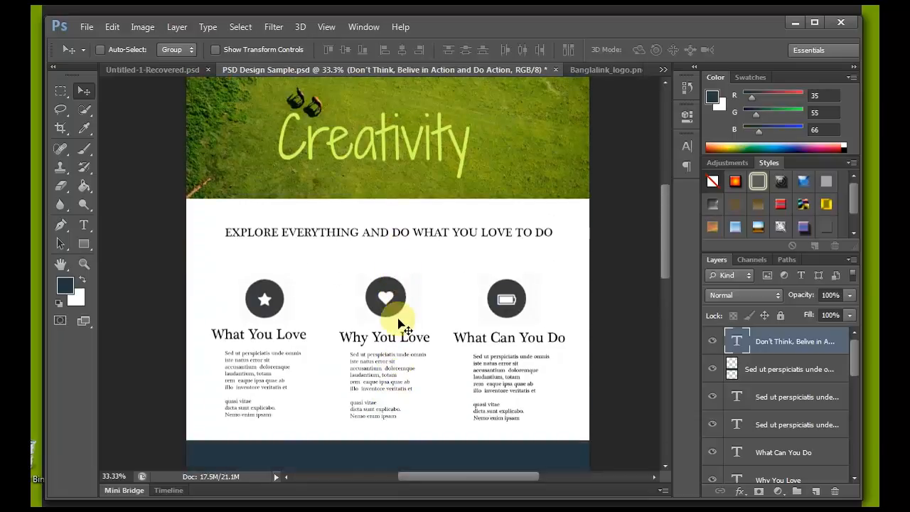
pyautogui.hotkey('ctrl', '-')
pyautogui.hotkey('ctrl', '-')
pyautogui.hotkey('ctrl', '-')
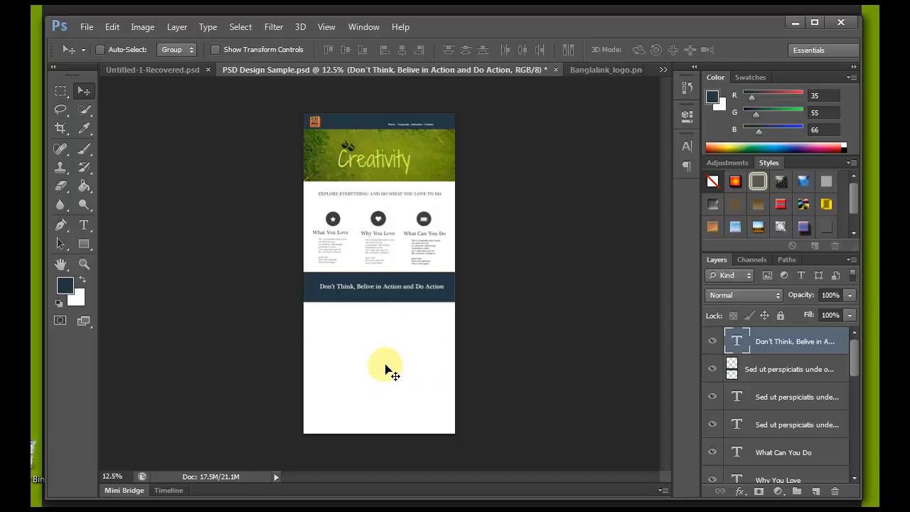
pyautogui.hotkey('ctrl', '+')
pyautogui.hotkey('ctrl', '+')
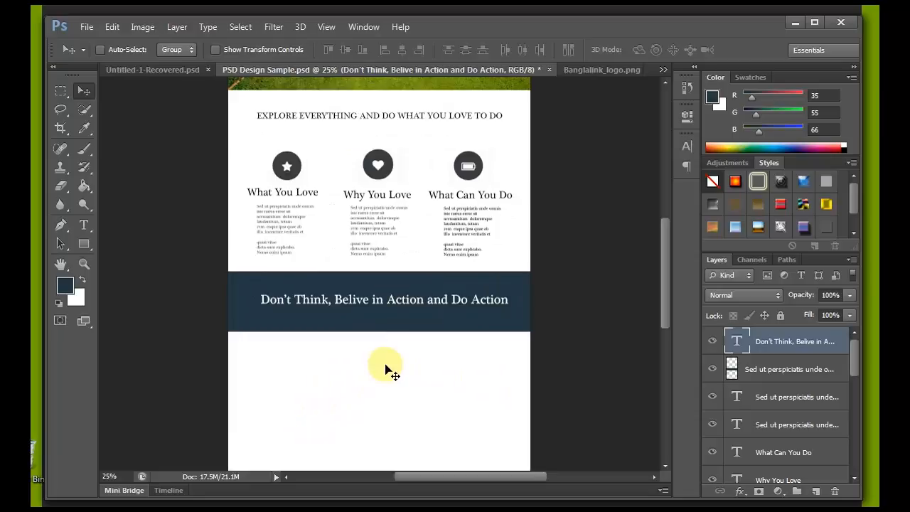
pyautogui.hotkey('ctrl', '+')
pyautogui.moveTo(400, 308); pyautogui.dragTo(432, 412)
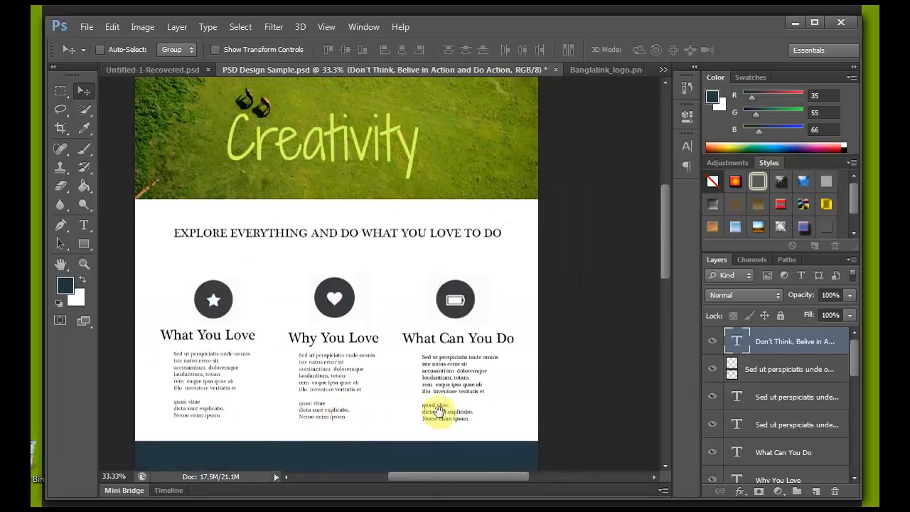
pyautogui.moveTo(480, 284); pyautogui.dragTo(430, 250)
pyautogui.scroll(-3, 430, 250)
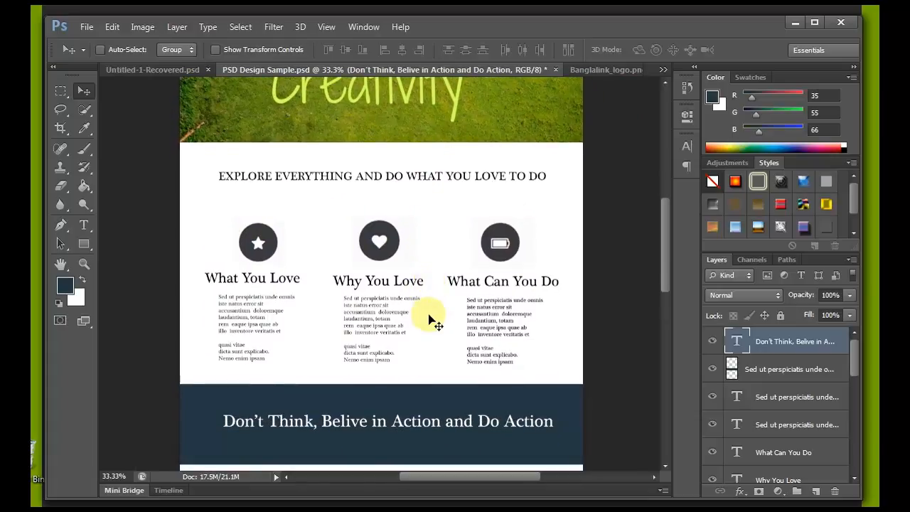
pyautogui.moveTo(429, 372); pyautogui.dragTo(426, 346)
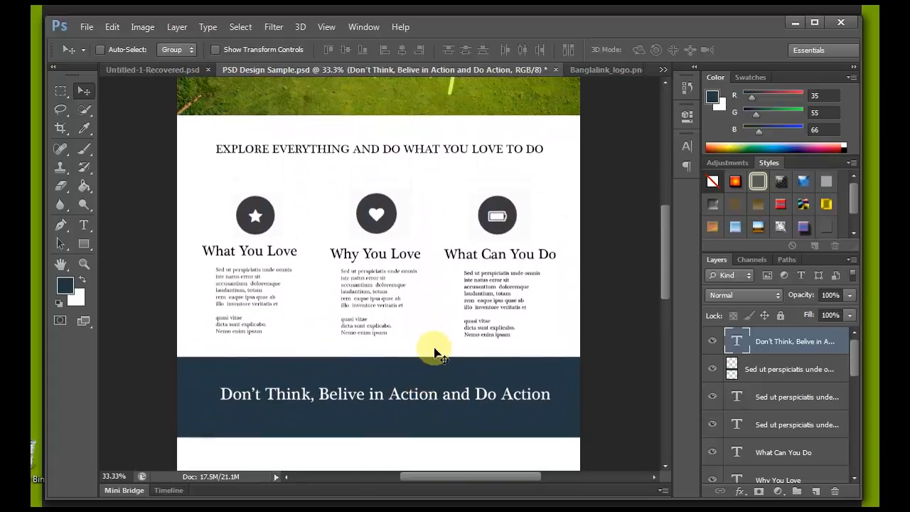
pyautogui.scroll(-2, 435, 353)
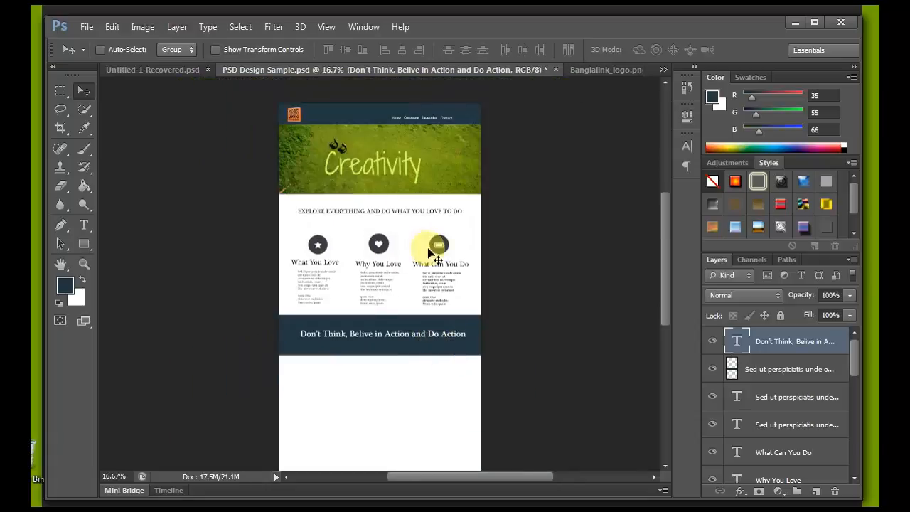